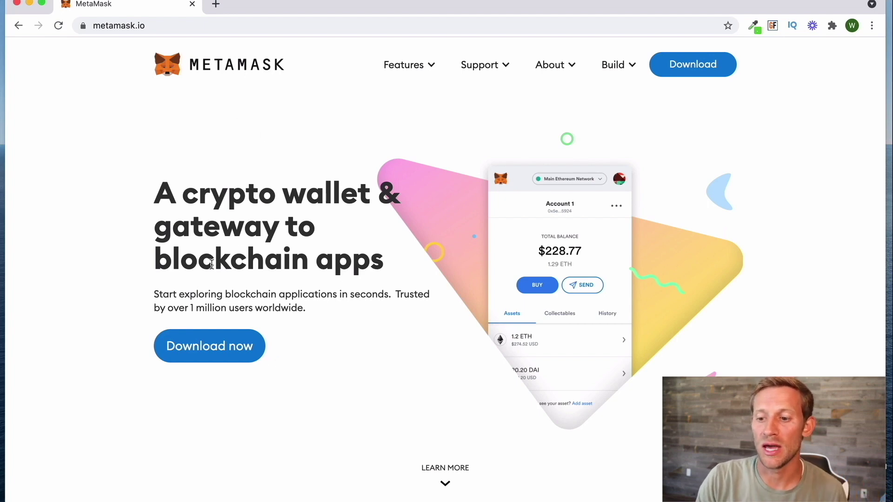
- Install the MetaMask extension from its Chrome Web Store listing via the MetaMask download page
click(212, 364)
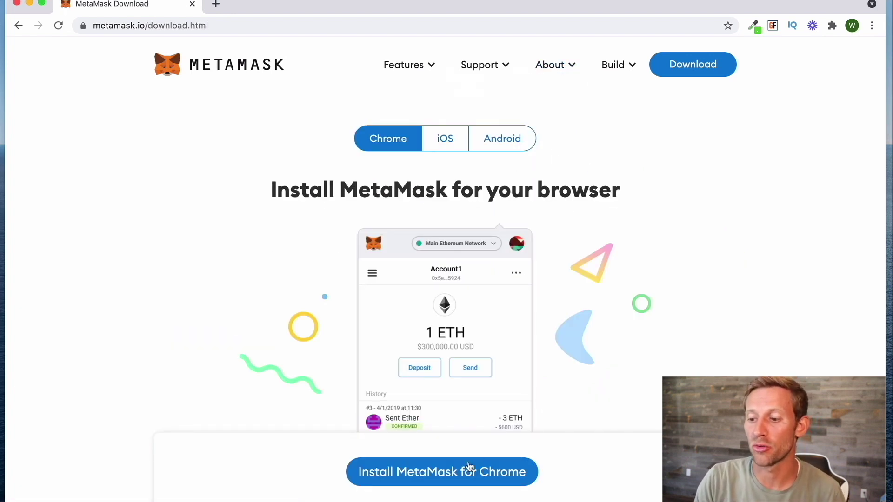
click(452, 471)
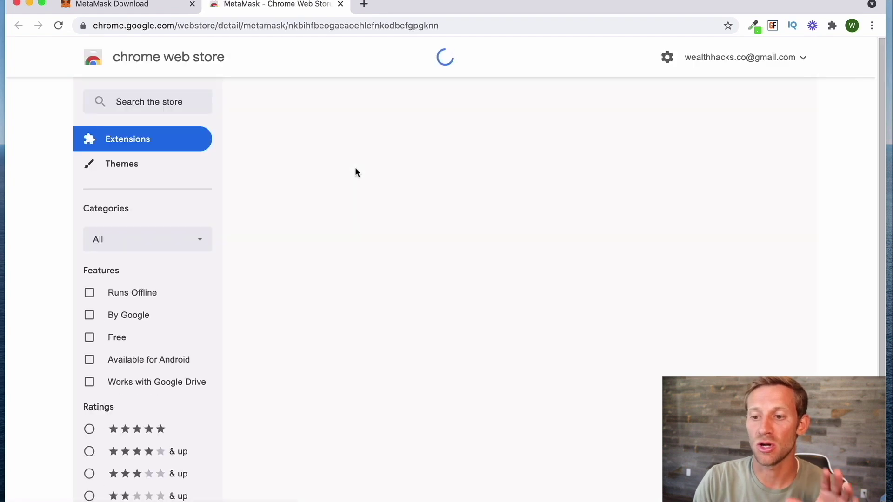
click(701, 144)
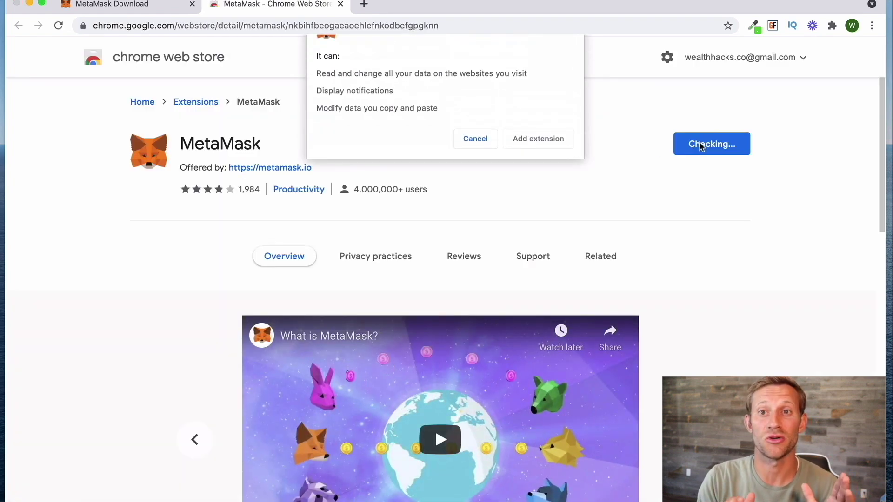
click(539, 164)
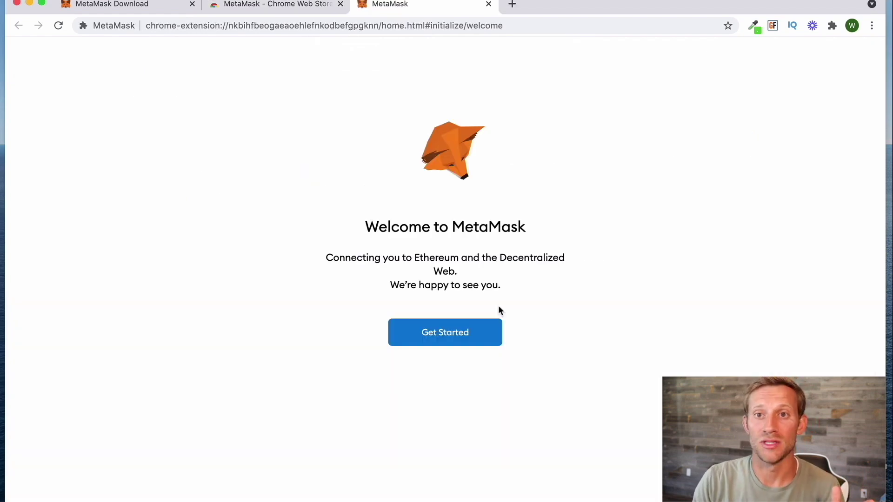
- Start MetaMask setup with Get Started and choose Create a Wallet
click(448, 330)
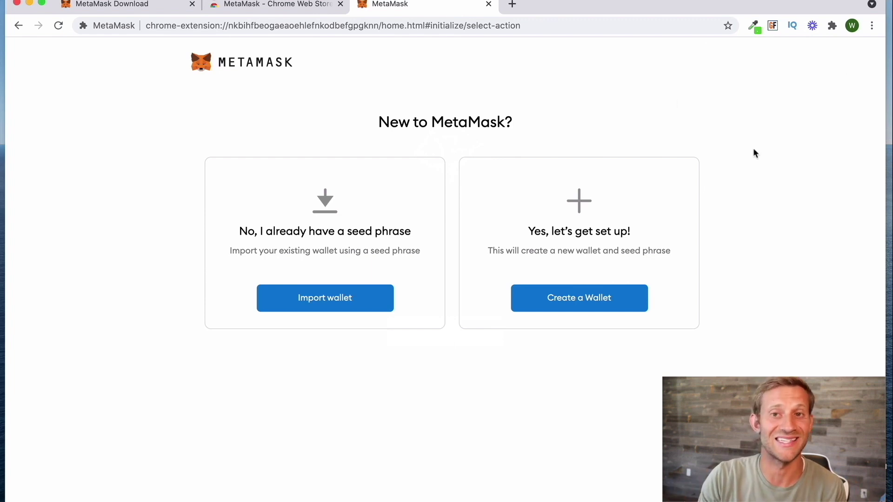
click(598, 307)
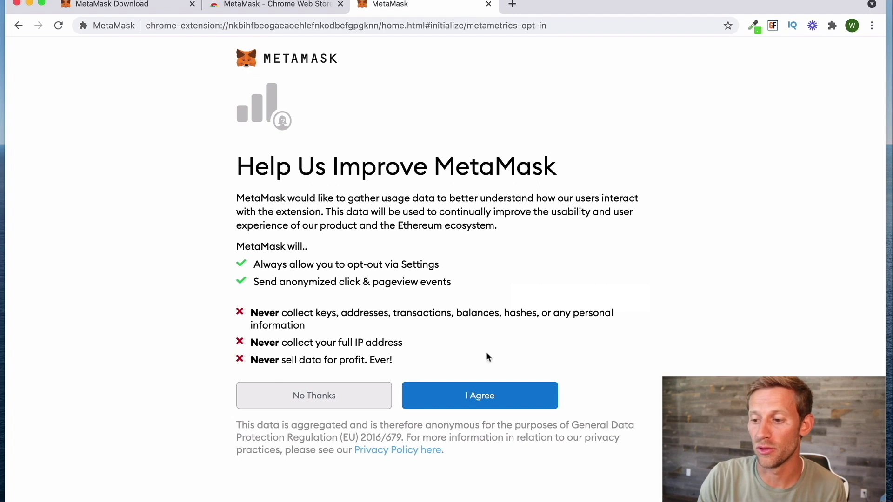
- Agree to share anonymous usage data and submit the new wallet password
click(476, 392)
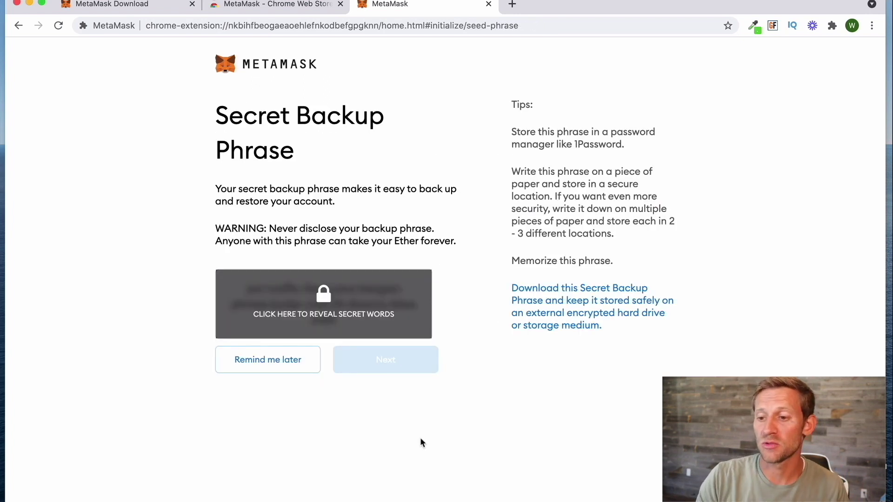
click(345, 319)
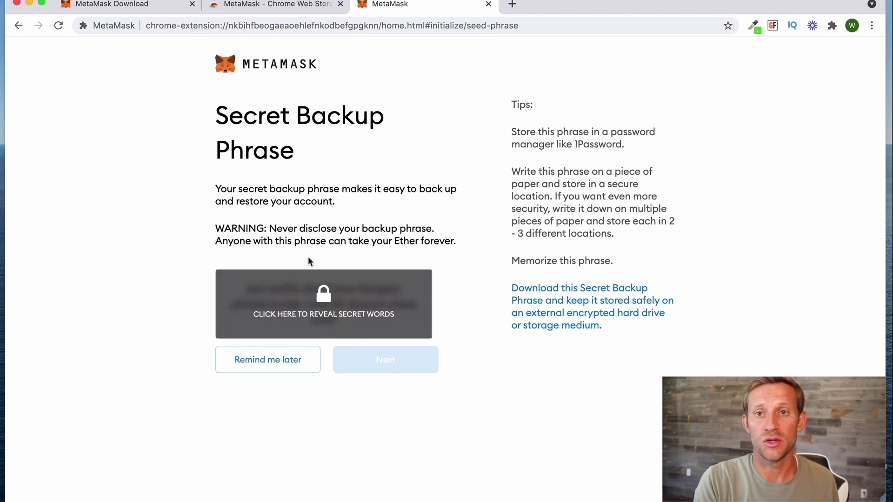
- Reveal the secret backup phrase, then select its words in the original order and confirm
click(310, 285)
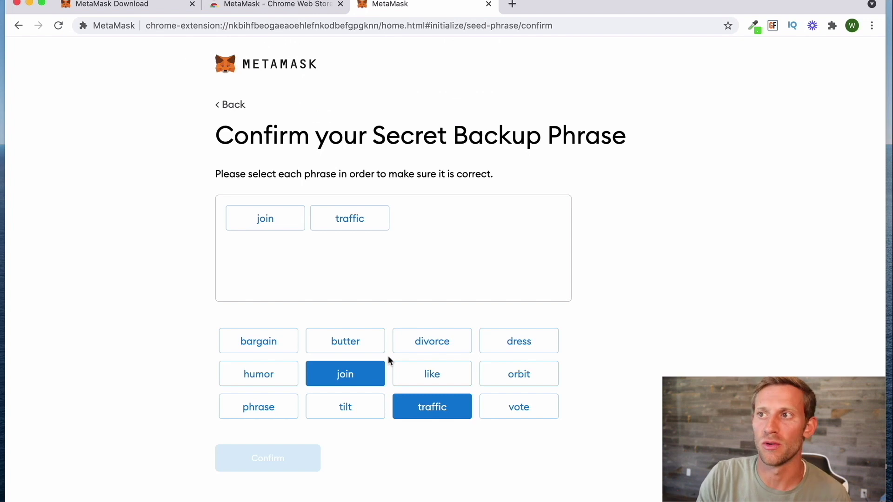
click(432, 375)
click(259, 374)
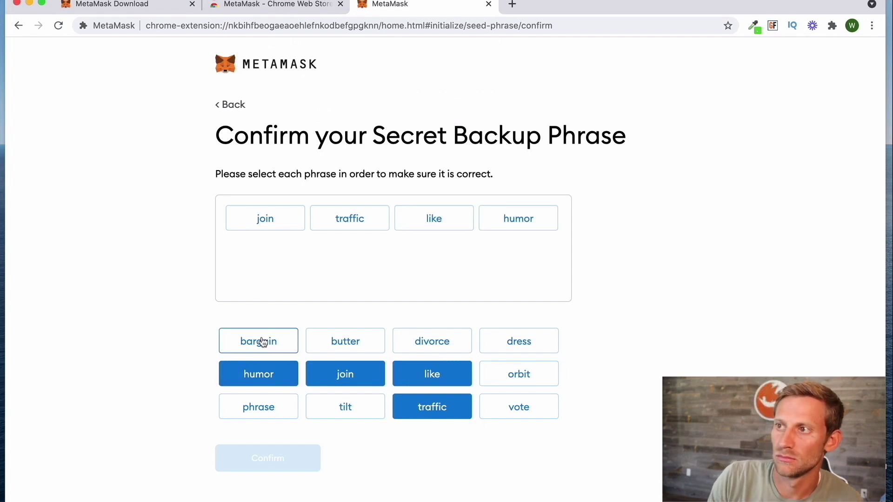
click(258, 341)
click(258, 407)
click(345, 341)
click(485, 408)
click(344, 407)
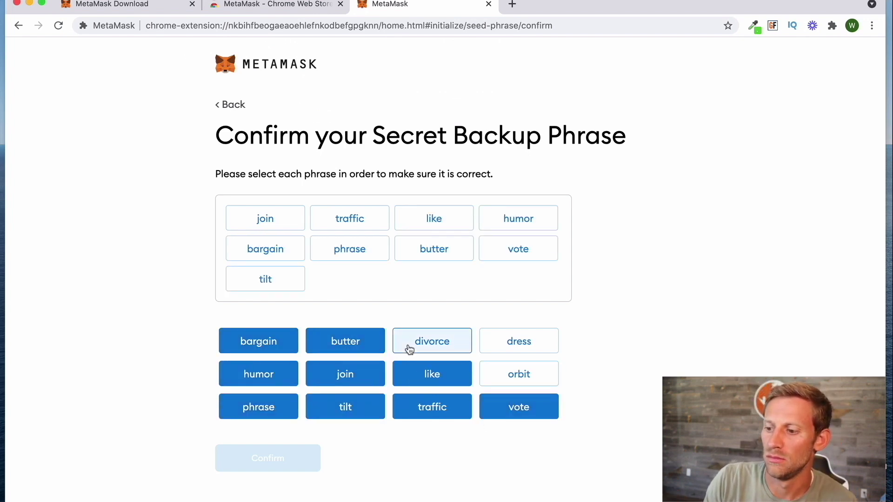
click(430, 343)
click(518, 341)
click(515, 373)
click(279, 463)
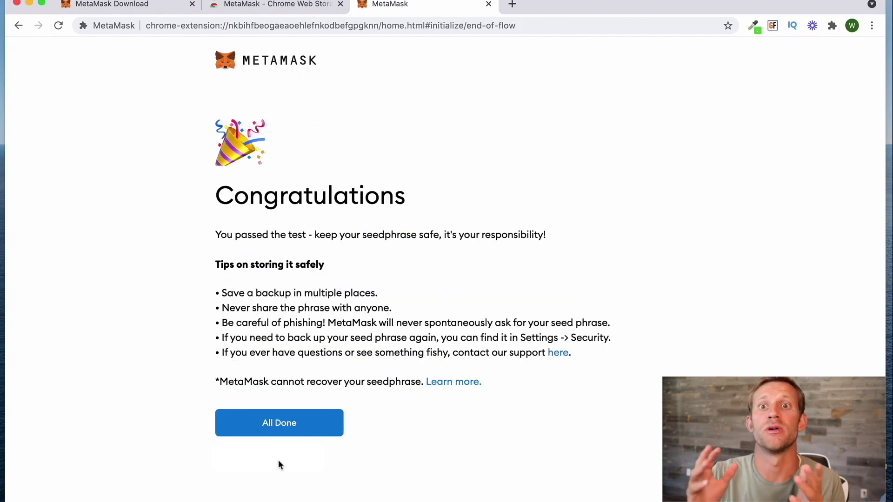
- Finish wallet setup, dismiss the What's new popup, pin MetaMask to the toolbar, and view Ether deposit options
click(253, 426)
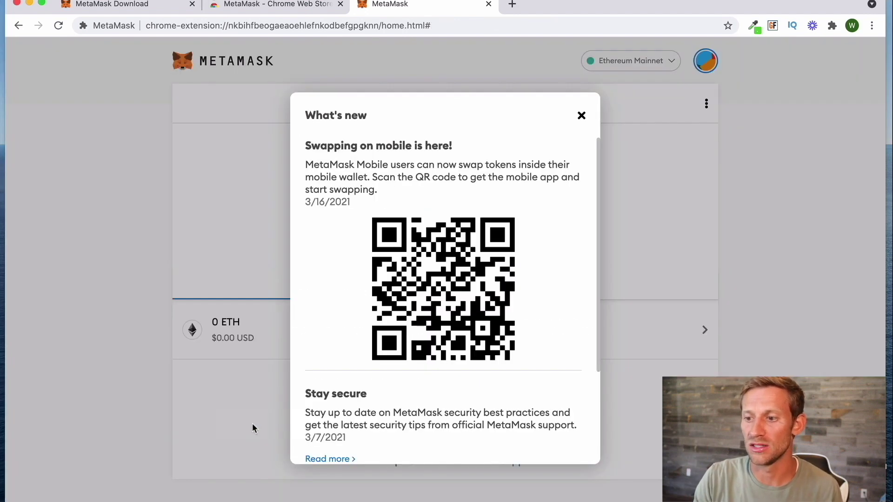
click(581, 115)
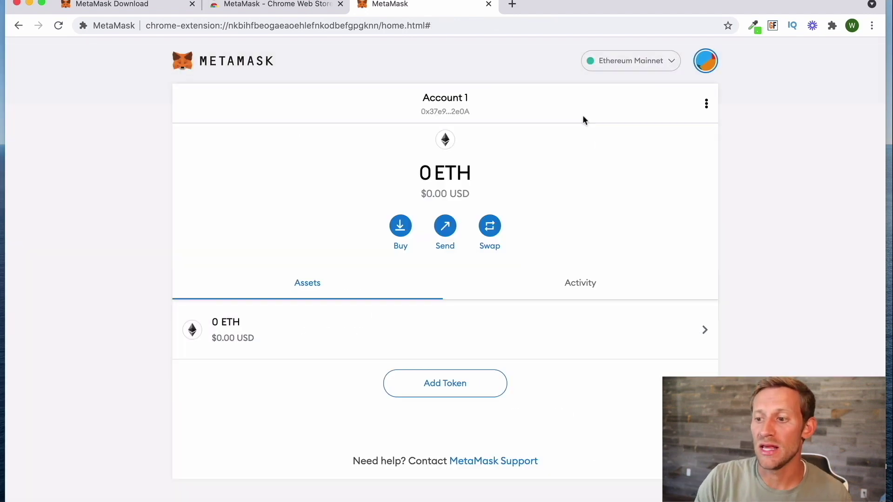
click(832, 25)
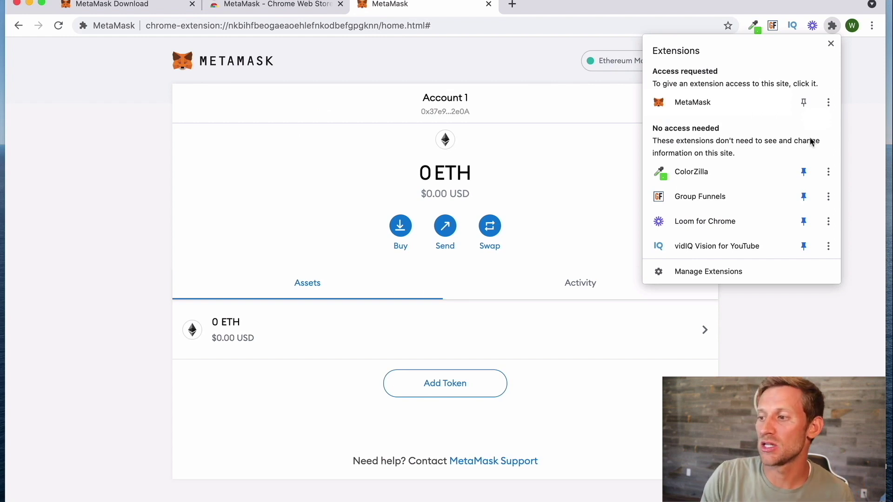
click(865, 73)
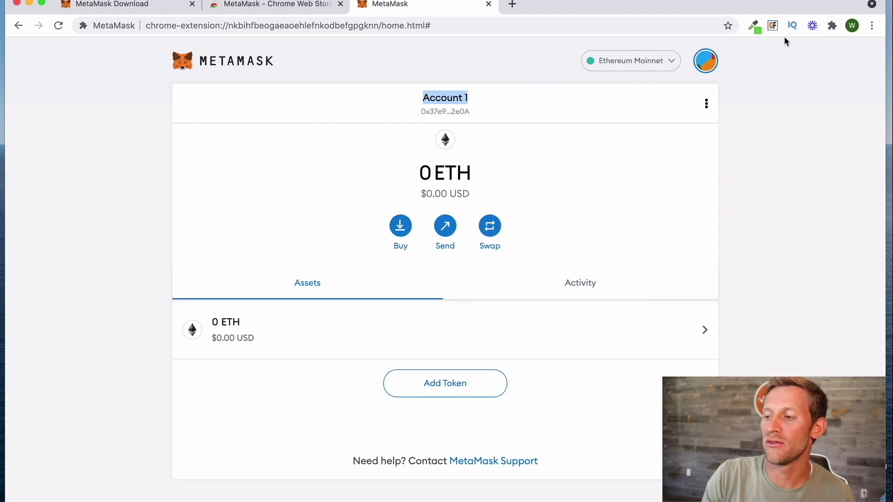
click(833, 26)
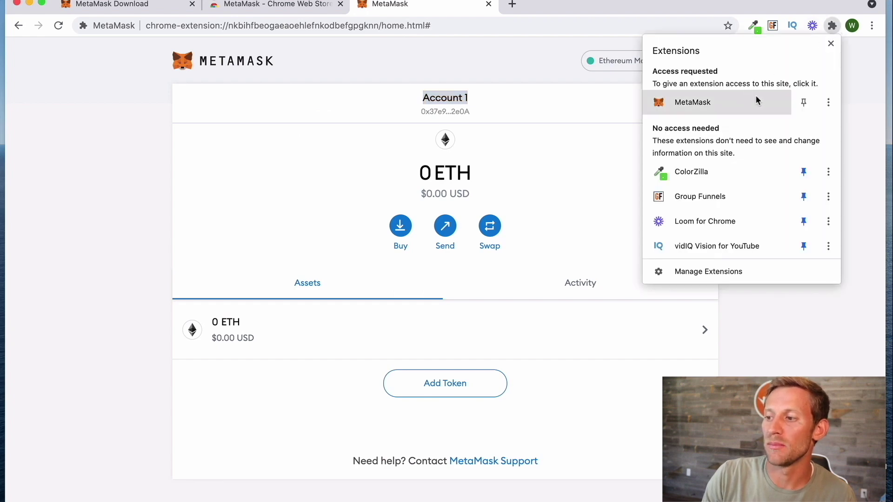
click(803, 100)
click(807, 10)
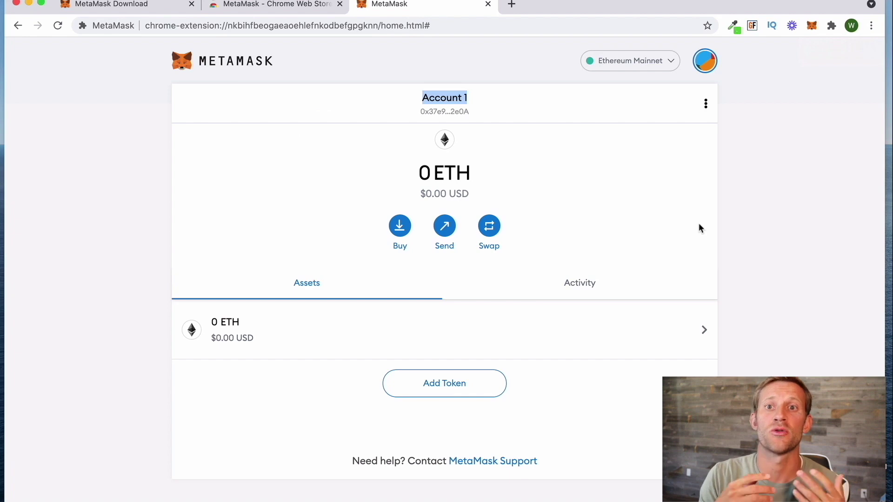
click(390, 227)
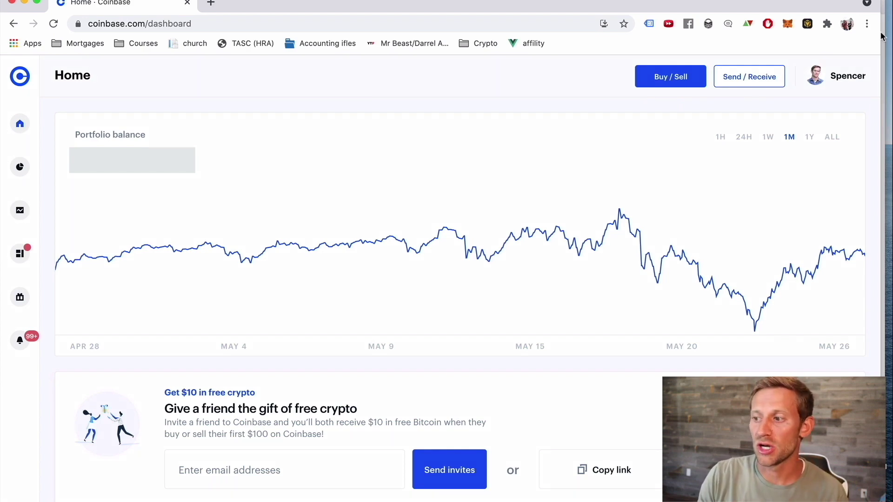
- Show the Coinbase Payment methods settings with the linked Visa card, bank account and PayPal
click(816, 83)
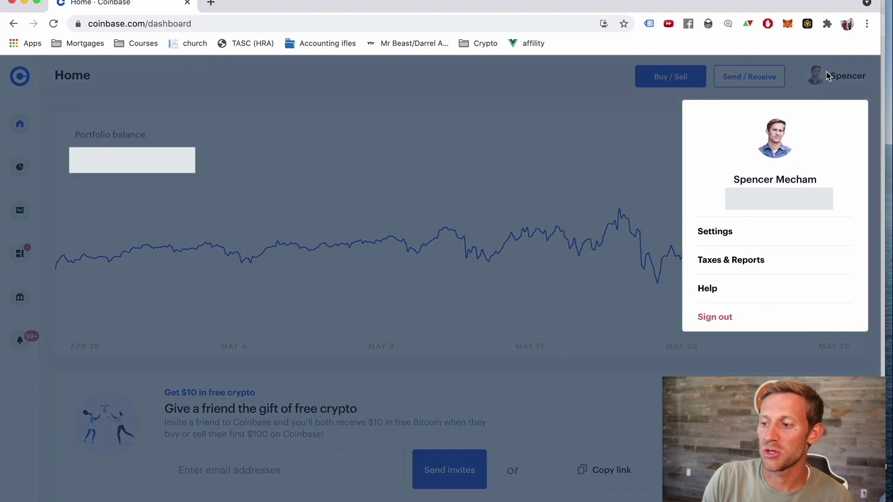
click(750, 239)
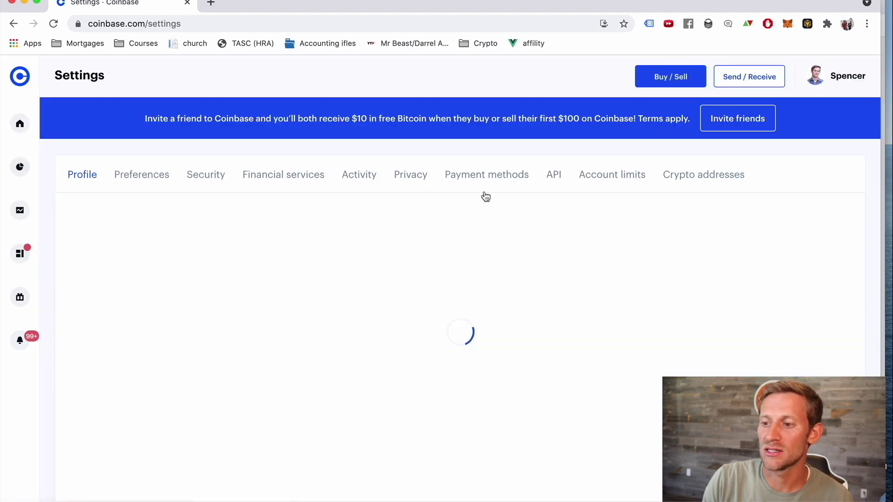
click(479, 176)
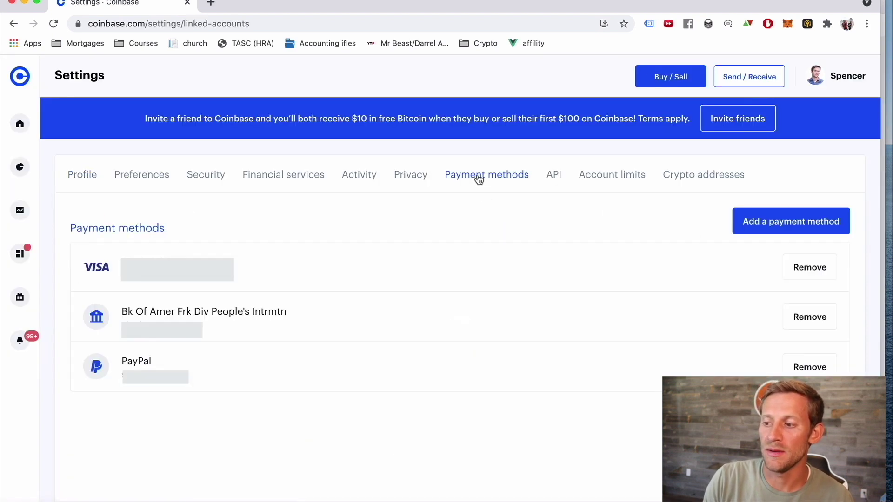
click(769, 223)
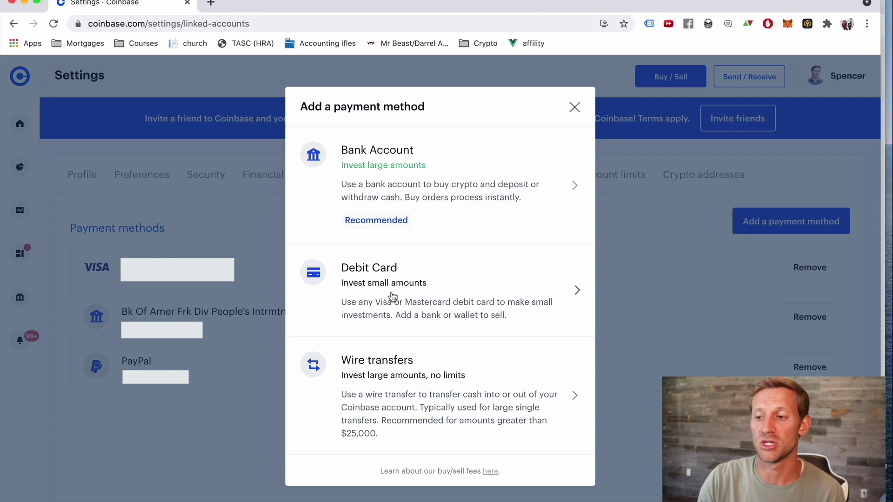
click(575, 107)
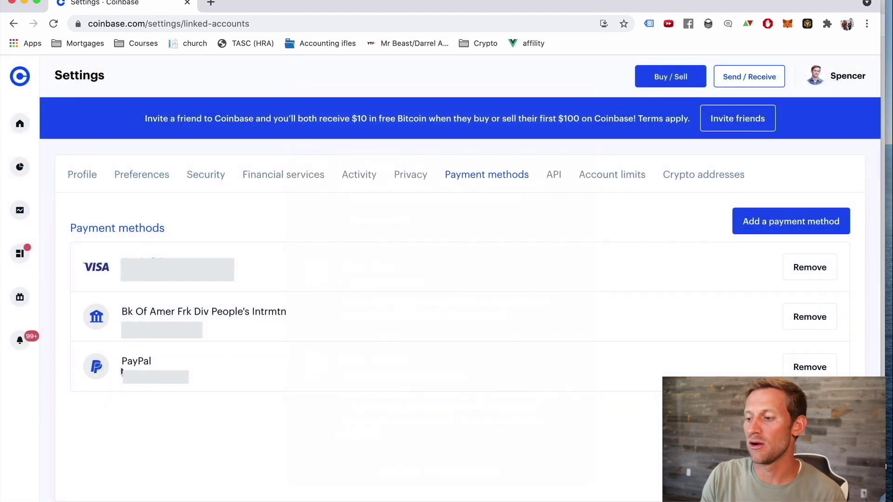
- From the Prices list, buy $100 of Ethereum paid via PayPal, confirming 0.03429312 ETH
click(20, 212)
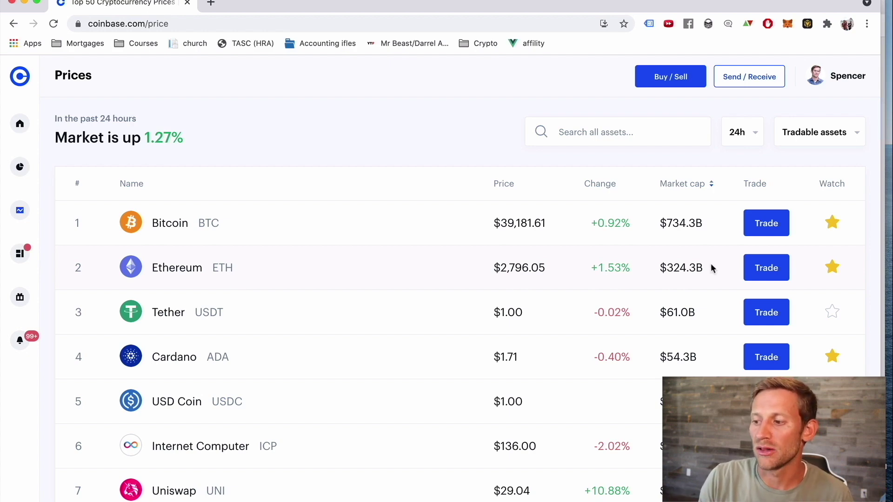
click(756, 269)
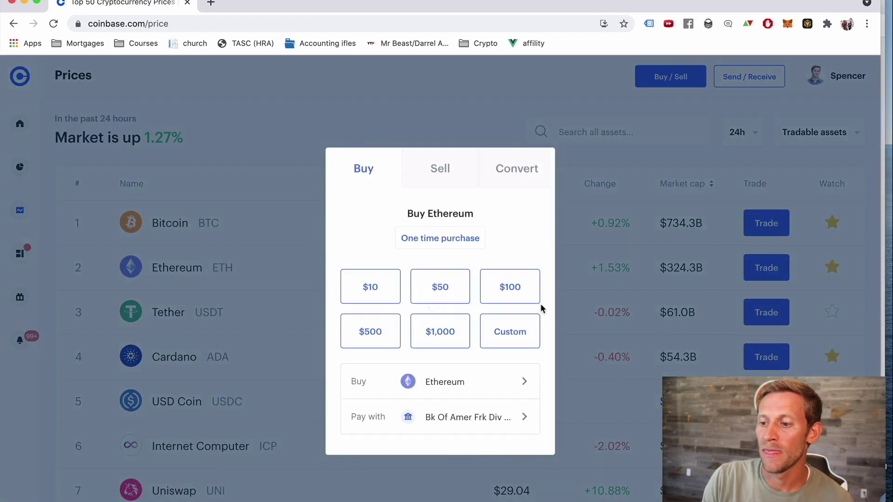
click(511, 289)
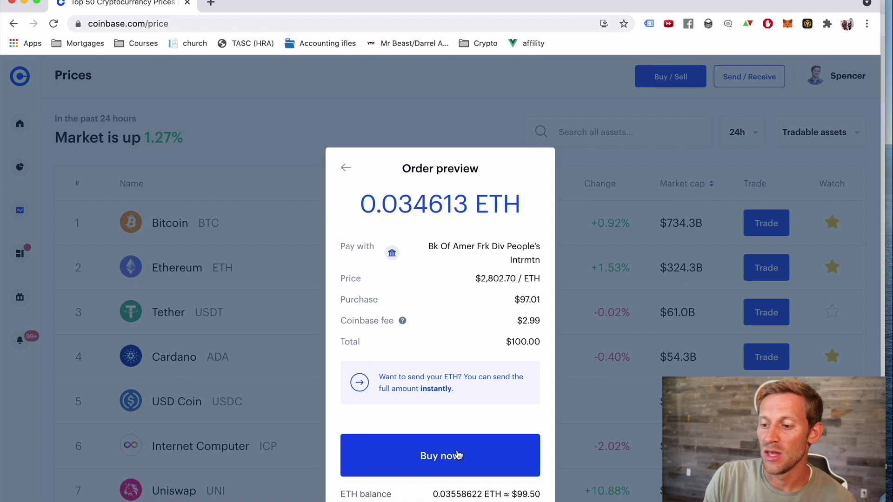
click(346, 136)
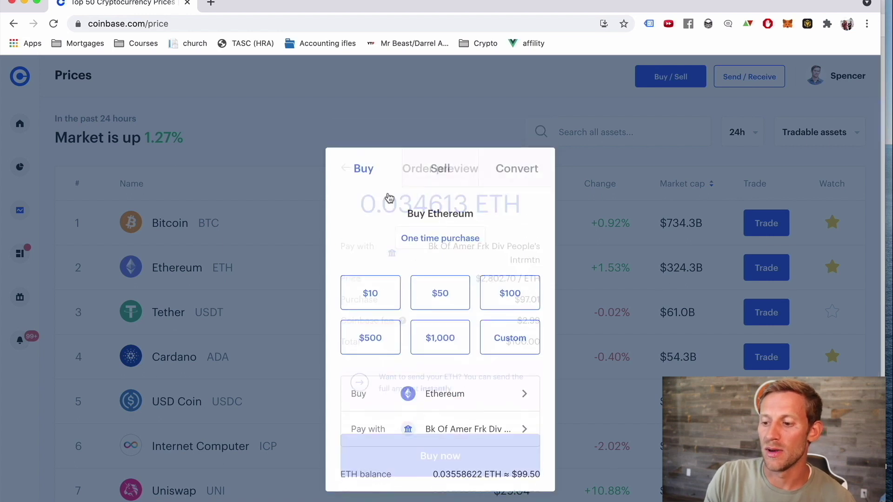
click(484, 417)
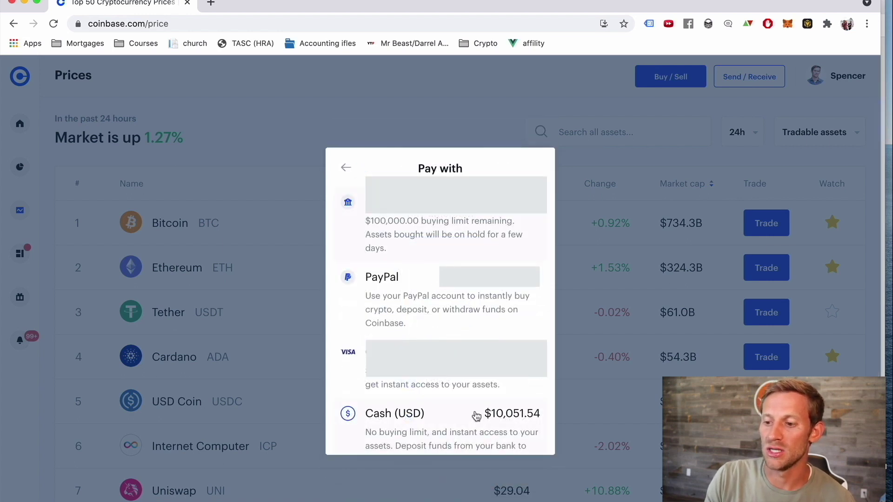
click(424, 307)
click(511, 276)
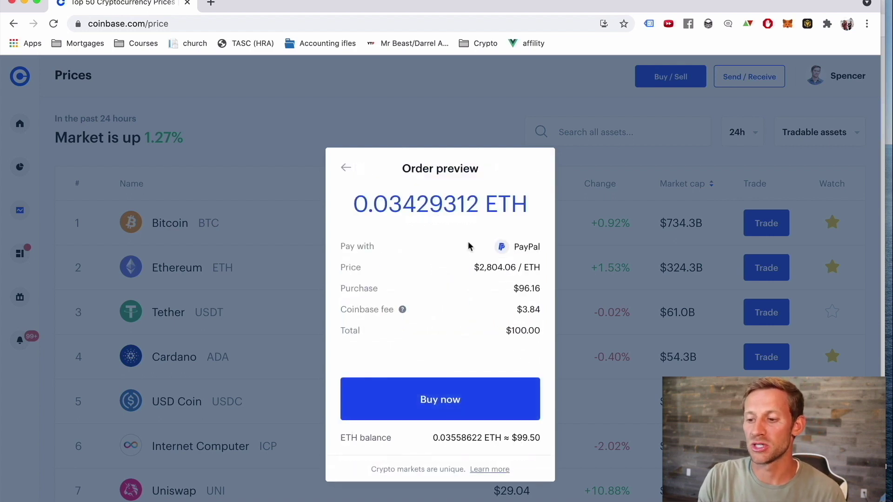
click(455, 400)
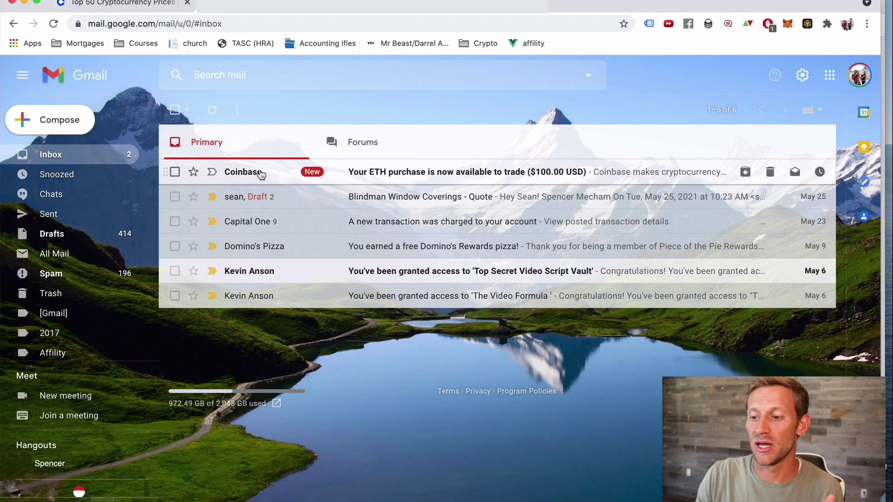
- Read the Coinbase email confirming the 0.03429312 ETH purchase, then return to the Coinbase tab
click(259, 173)
scroll(418, 326, down, 5)
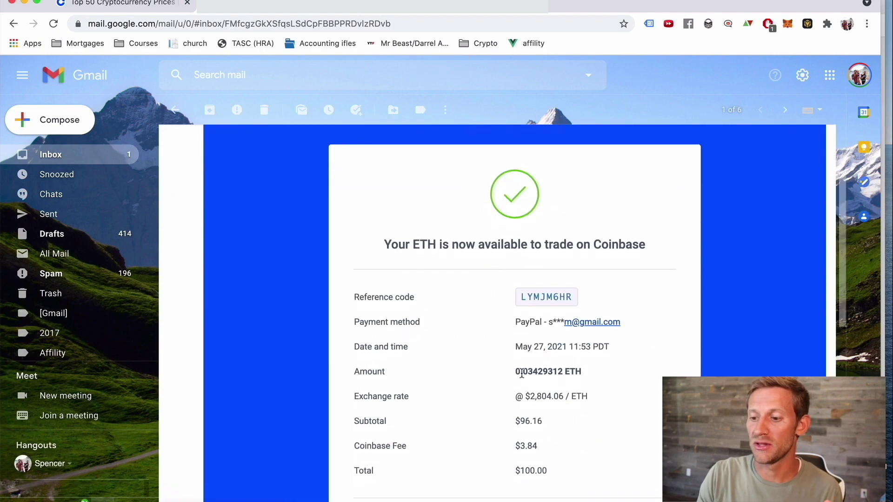
scroll(522, 373, down, 2)
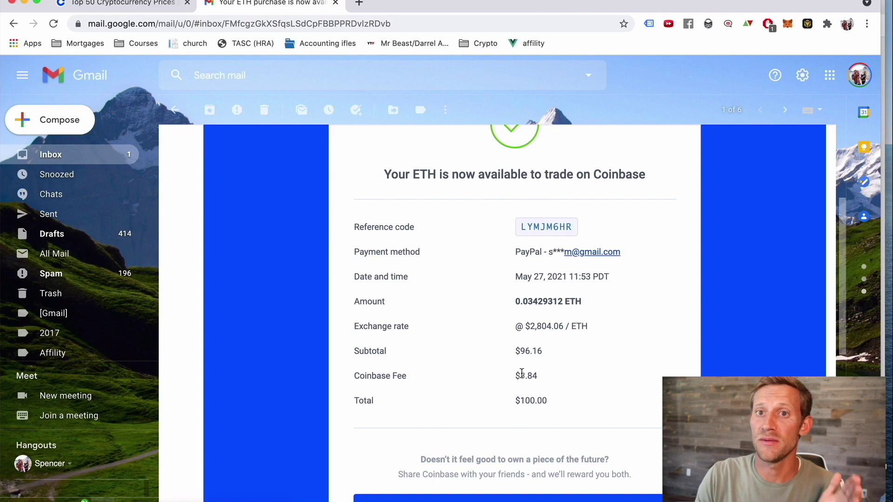
click(145, 10)
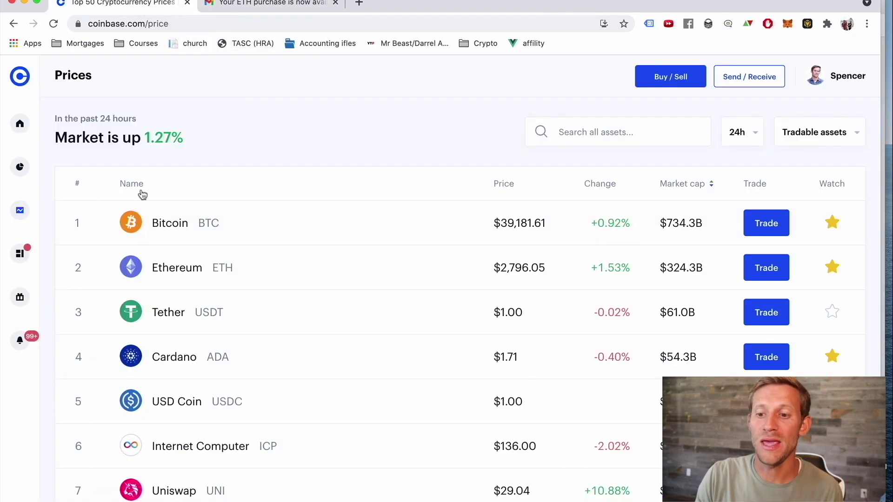
- Go to the Portfolio and open the Ethereum wallet holding 0.03558622 ETH from Your assets
click(19, 167)
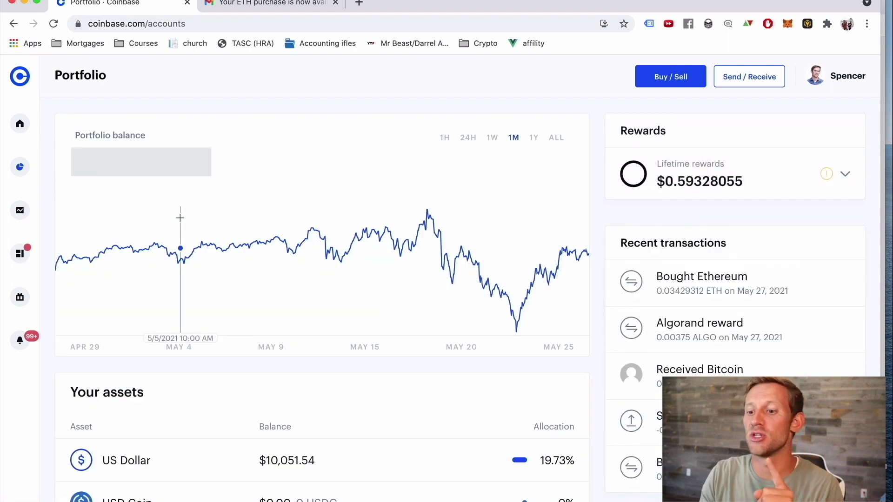
scroll(408, 309, down, 7)
scroll(408, 316, up, 2)
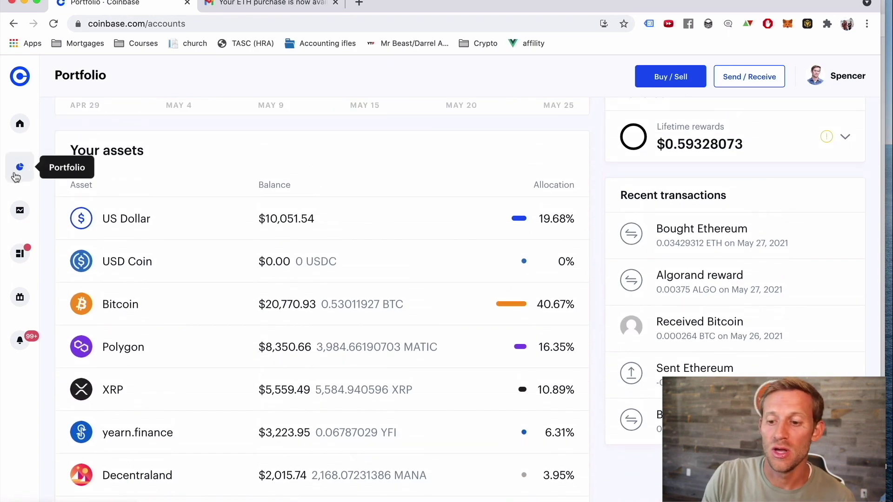
scroll(142, 292, down, 3)
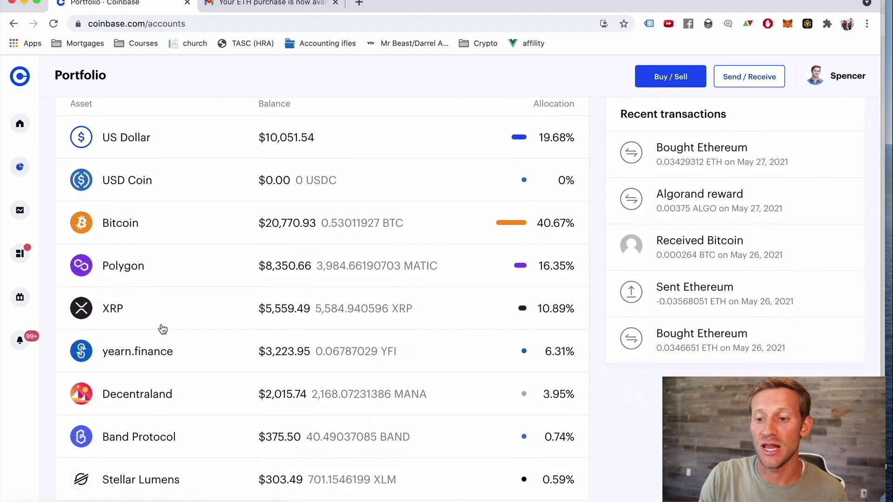
scroll(219, 288, down, 5)
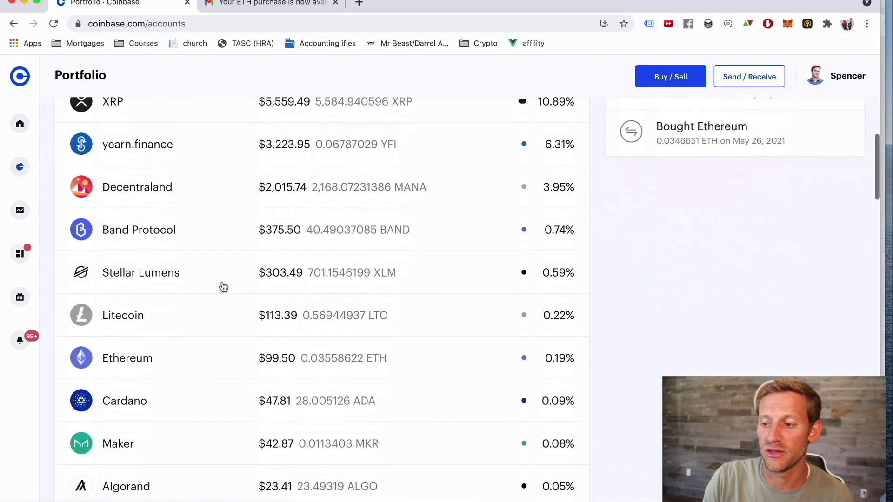
click(269, 362)
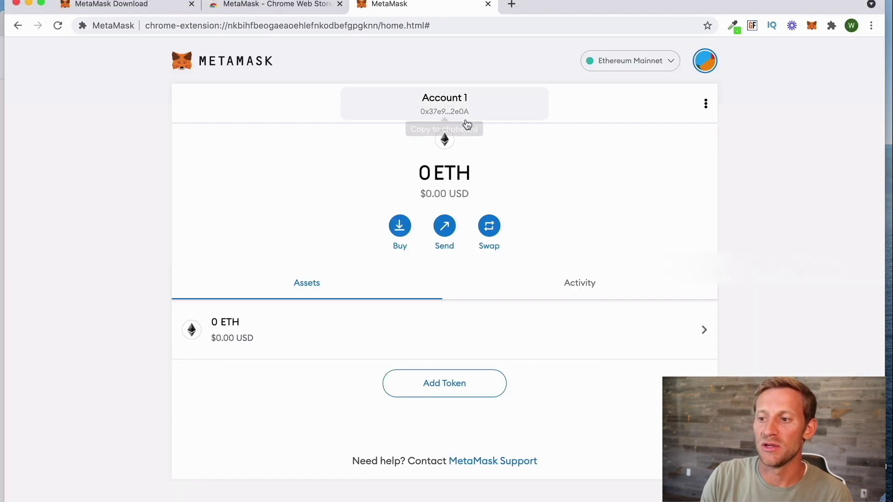
- Copy MetaMask Account 1's wallet address to the clipboard by clicking the account name
click(442, 108)
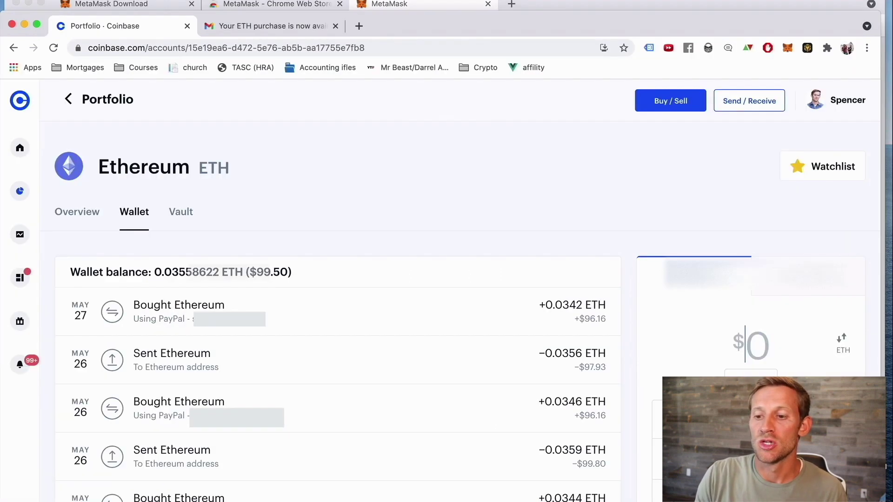
- Send $50 of ETH (0.01788237 ETH) from Coinbase to the pasted MetaMask address and close the confirmation
key(super+grave)
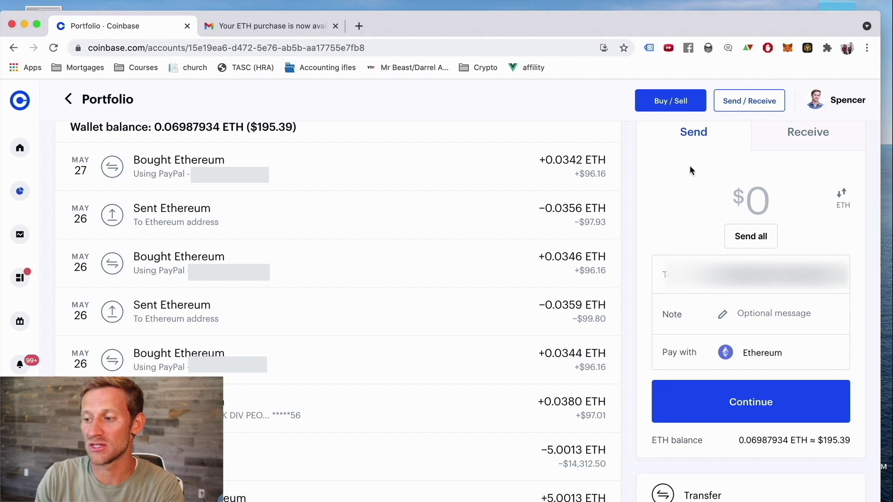
click(789, 265)
key(super+v)
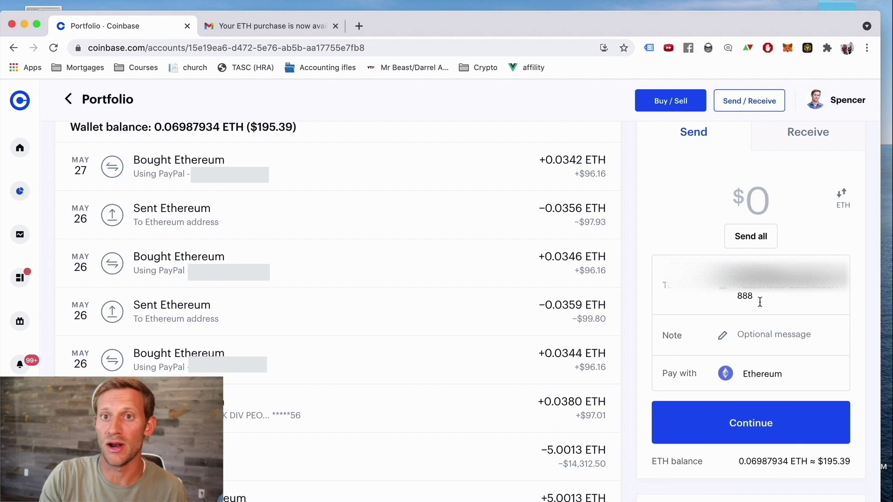
text(50)
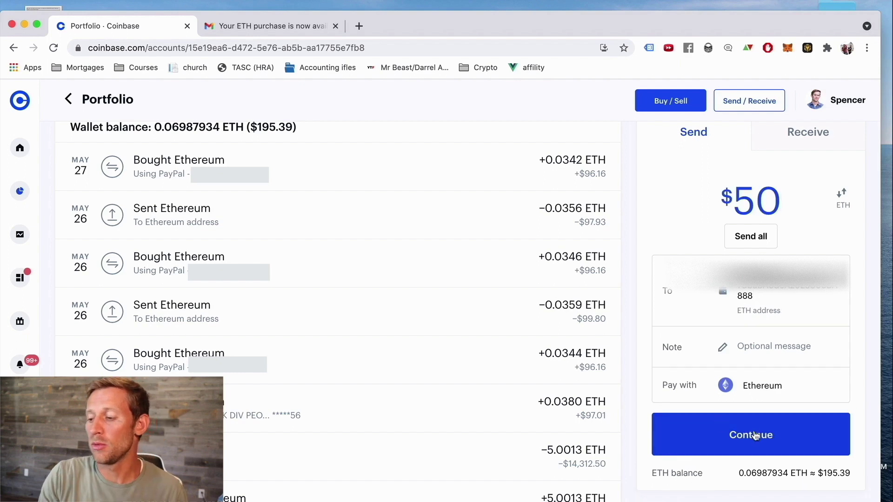
click(750, 433)
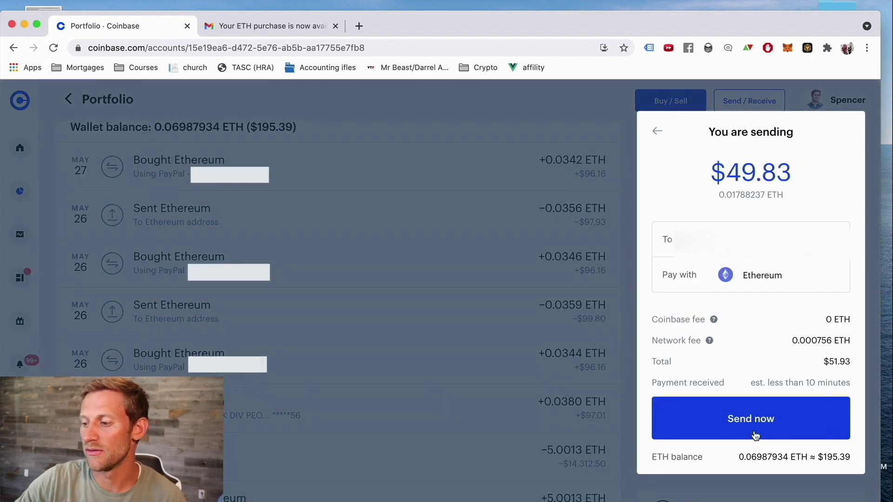
click(755, 435)
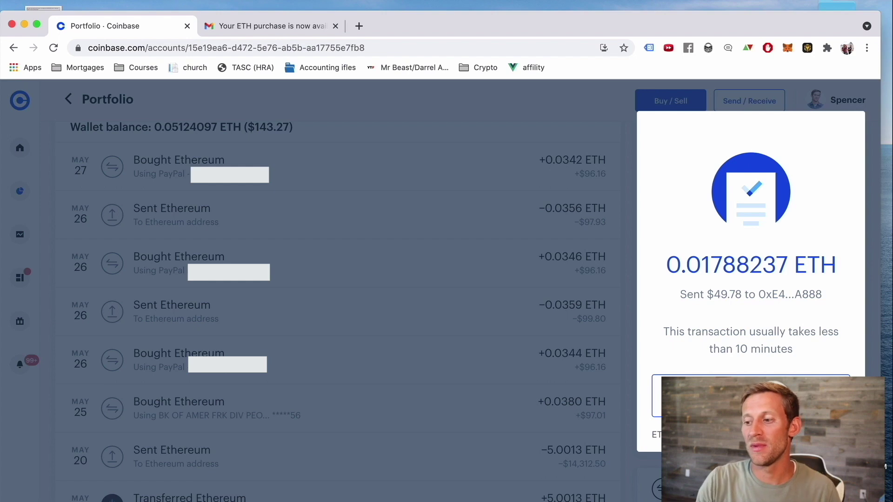
click(750, 395)
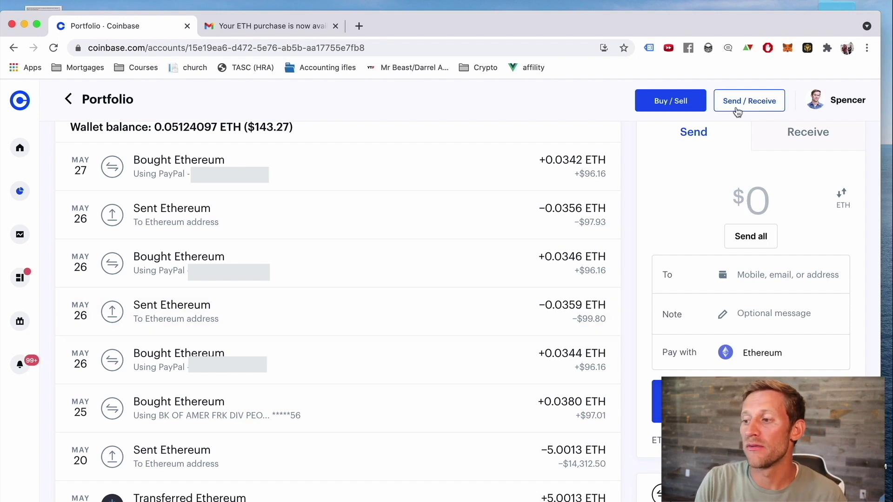
- Open the MetaMask popup to view Account 1's 0.5102 ETH balance
click(787, 49)
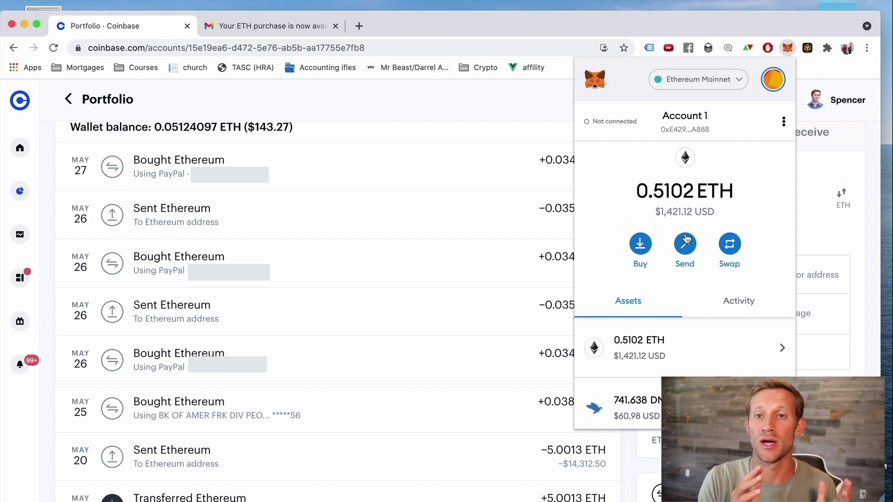
scroll(674, 319, down, 1)
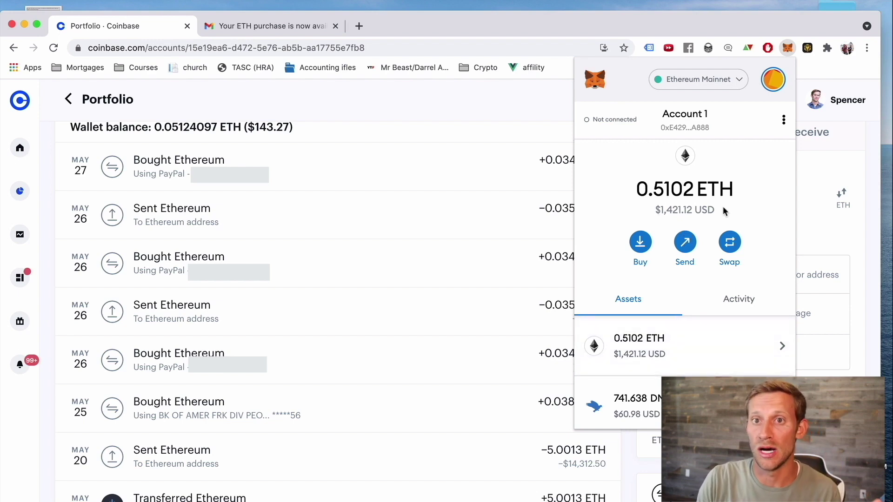
mouse_move(724, 212)
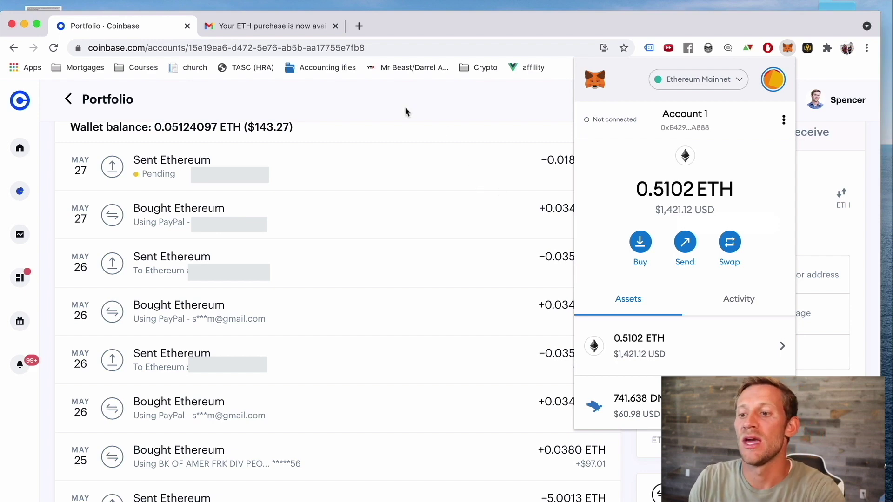
- Load uniswap.org in the Gmail tab and launch the Uniswap swap app
click(291, 32)
click(283, 47)
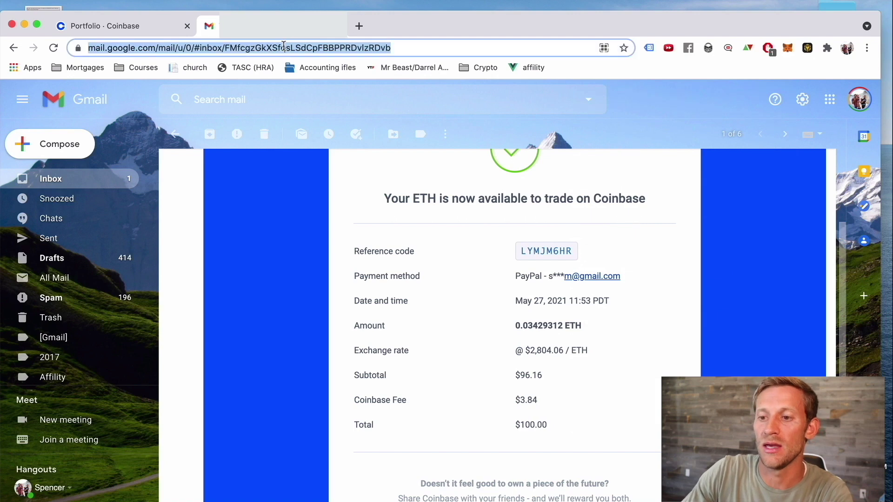
text(uniswap.co)
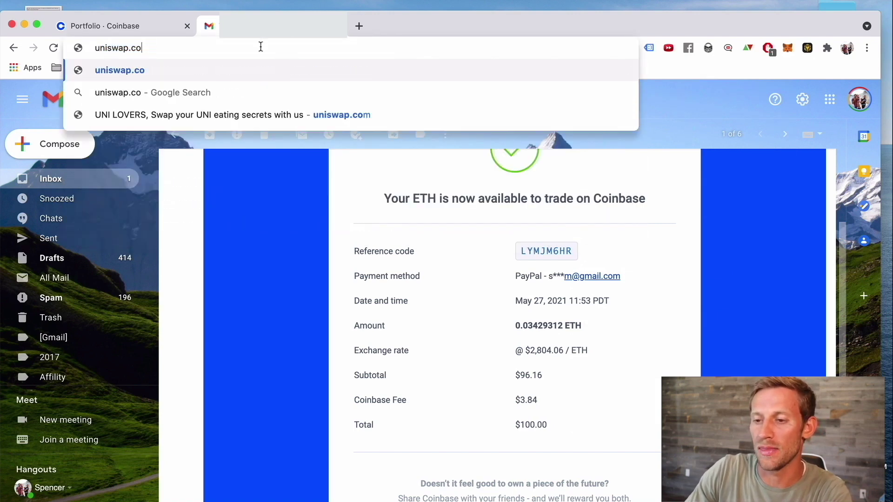
key(BackSpace)
key(BackSpace)
text(org)
key(Return)
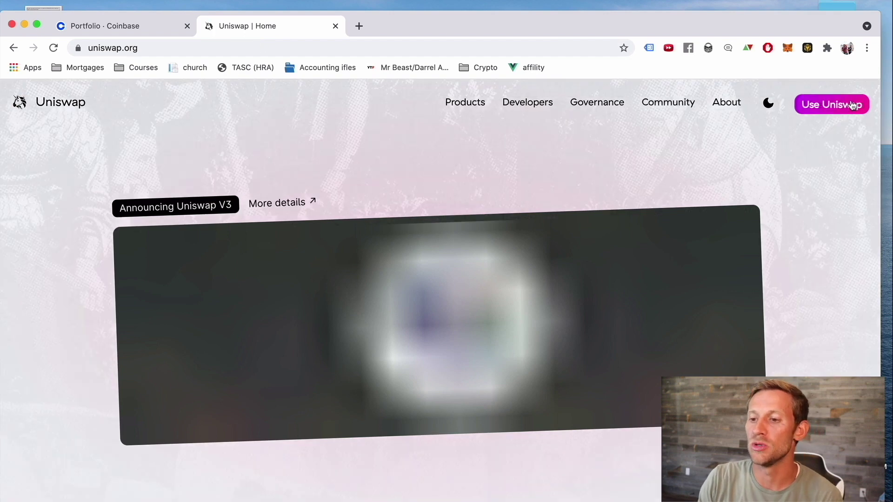
click(830, 102)
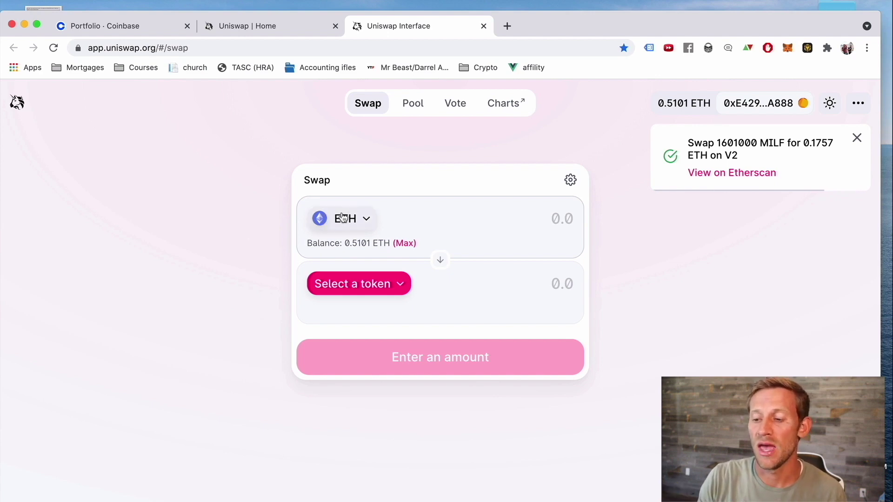
click(382, 277)
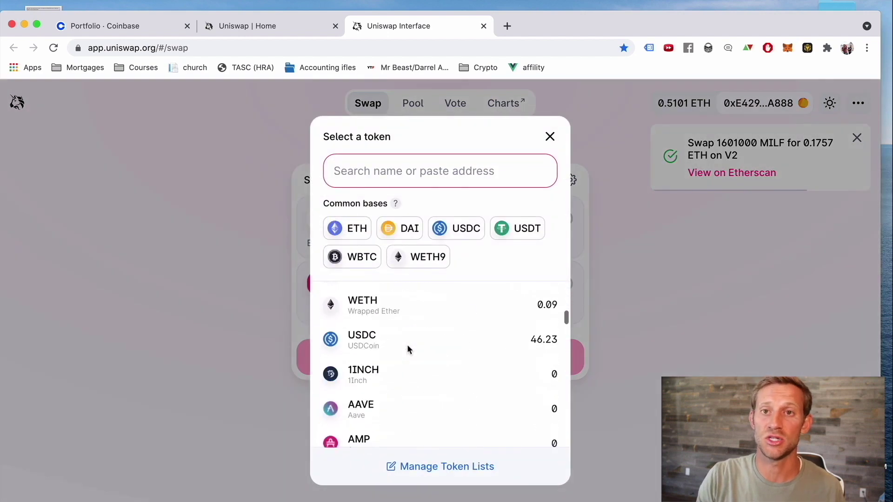
scroll(407, 348, up, 5)
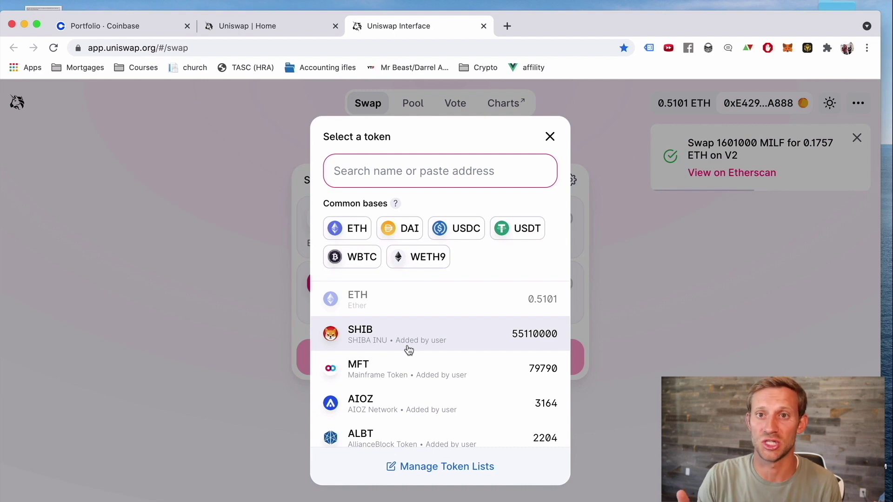
key(Escape)
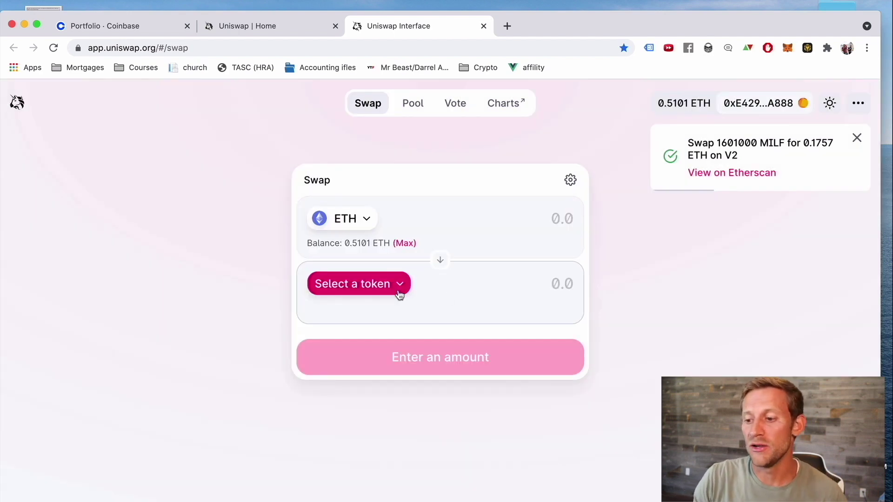
click(399, 283)
scroll(406, 367, down, 3)
scroll(409, 378, down, 15)
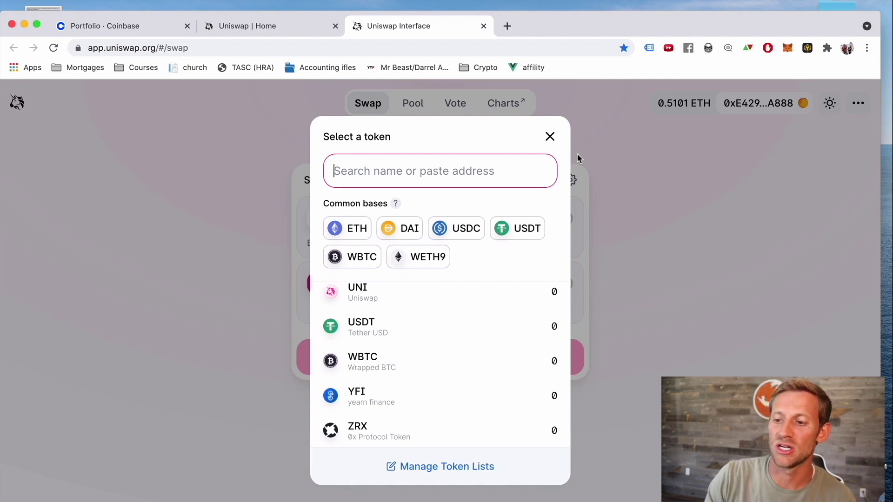
scroll(489, 348, up, 5)
scroll(489, 347, down, 5)
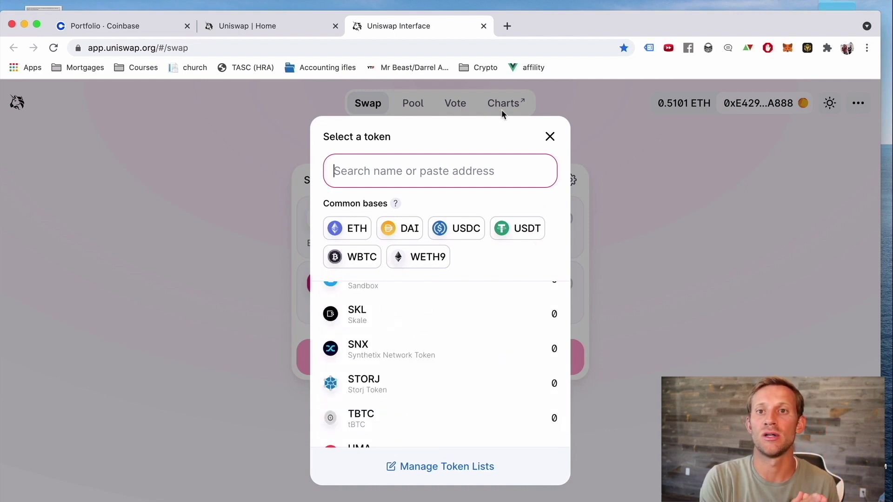
click(551, 138)
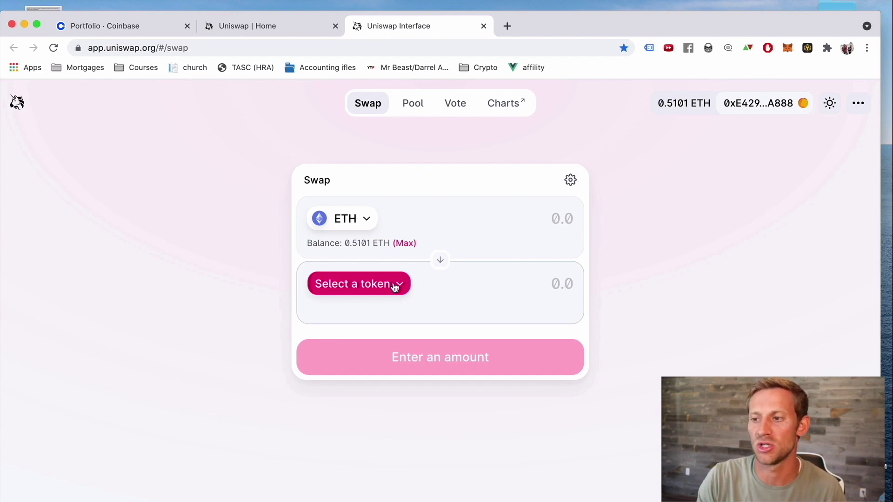
click(507, 25)
- Search Google for CoinMarketCap and open the CoinMarketCap website
text(coinmakre)
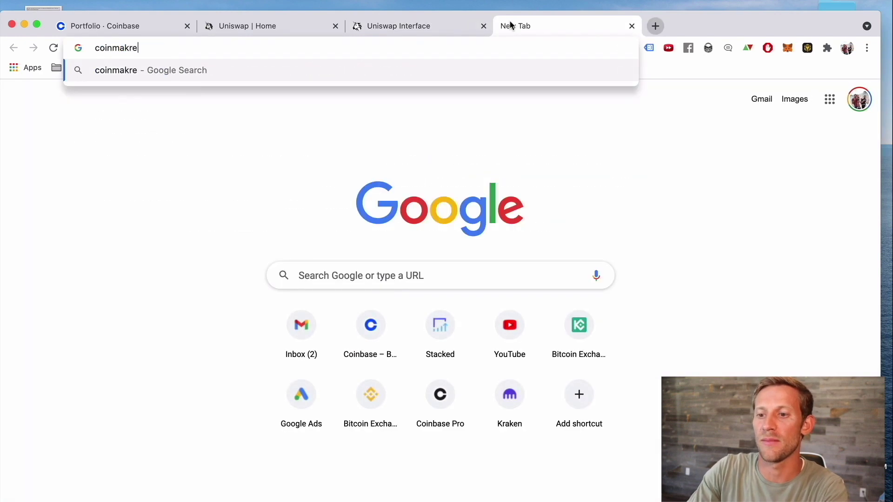
text(tcapo)
key(Return)
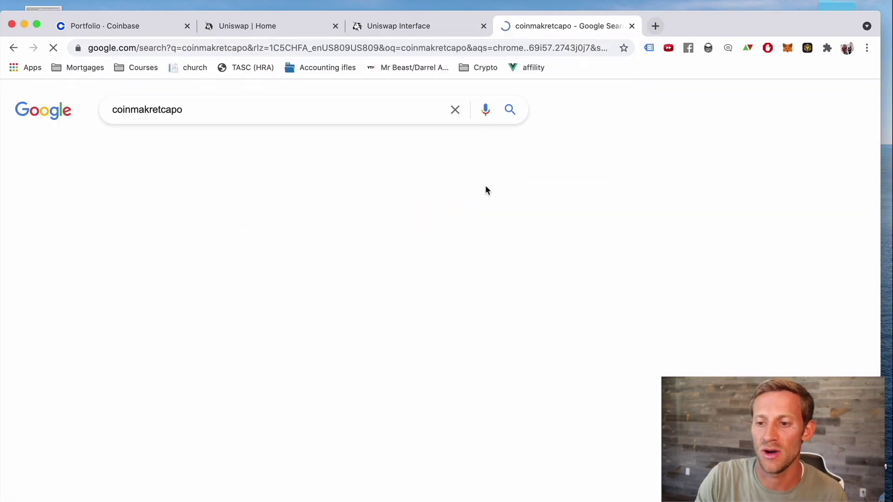
click(211, 260)
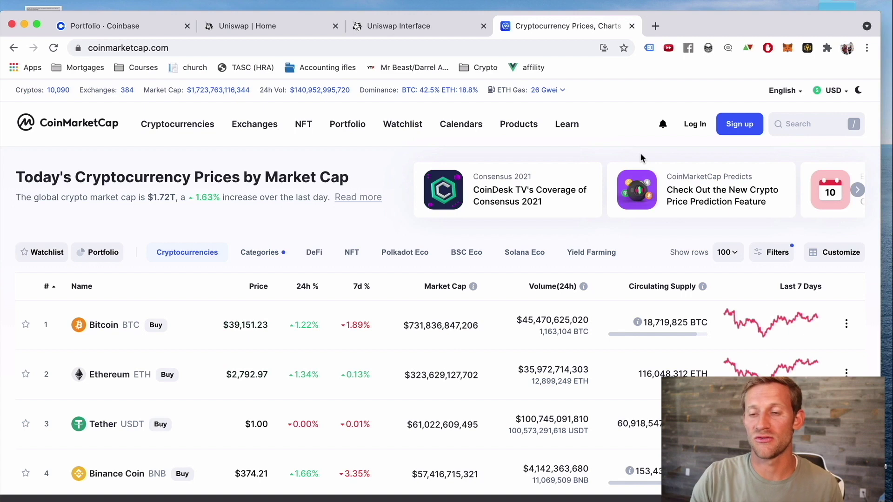
- Search 'shiba', open the SHIBA INU page and copy its Ethereum contract address
text(/shiba)
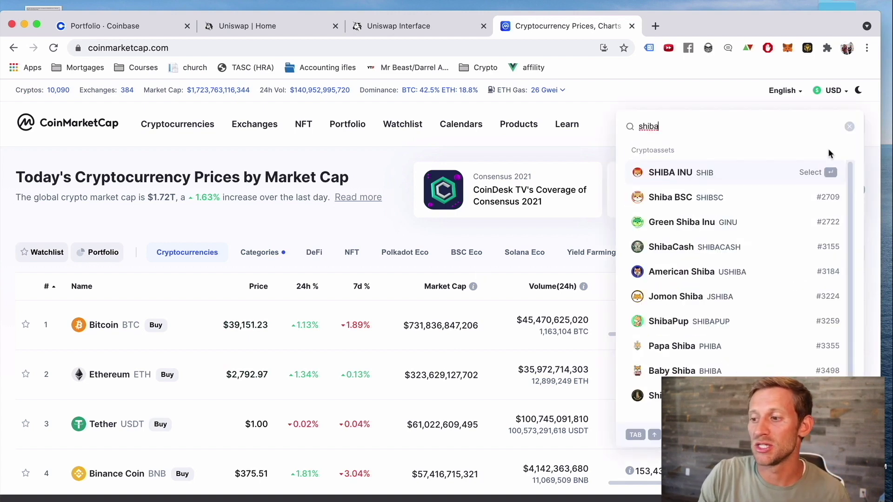
click(755, 185)
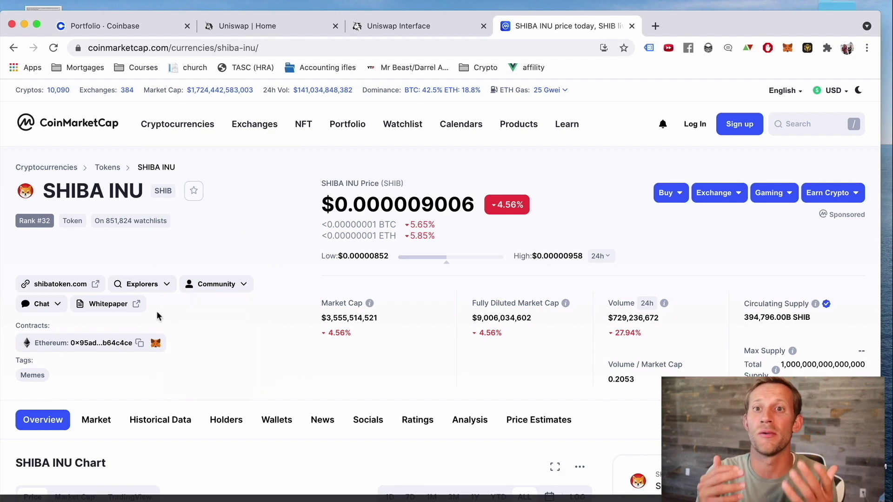
click(140, 344)
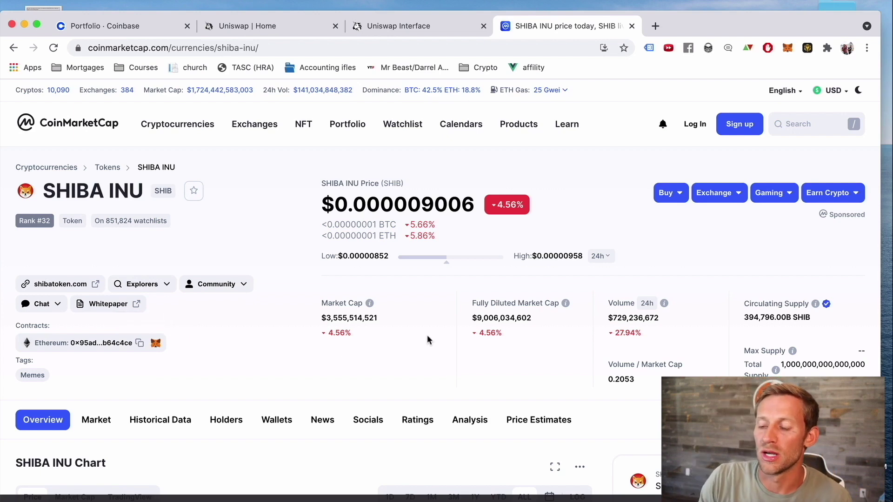
click(397, 27)
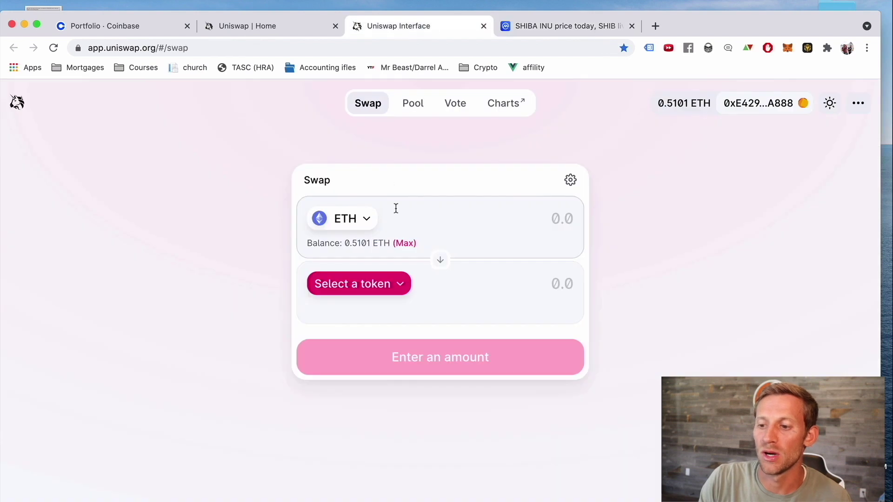
- Select SHIB as the token to receive using its pasted contract address
click(396, 286)
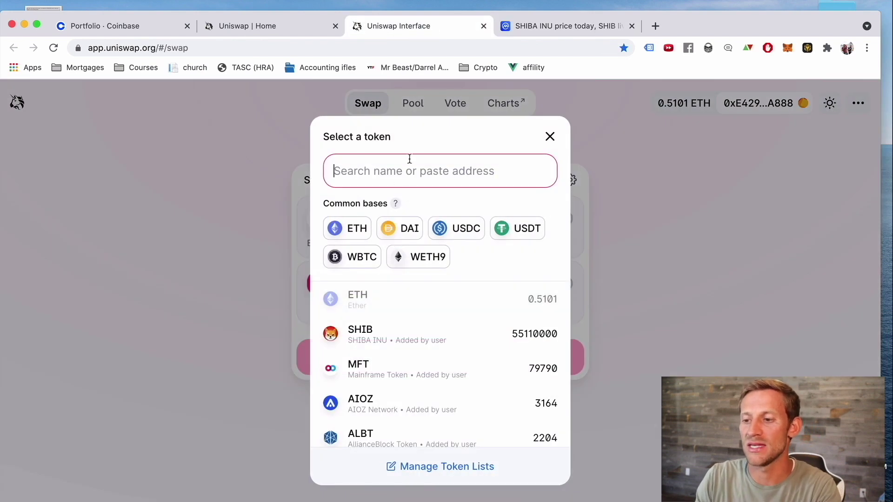
key(super+v)
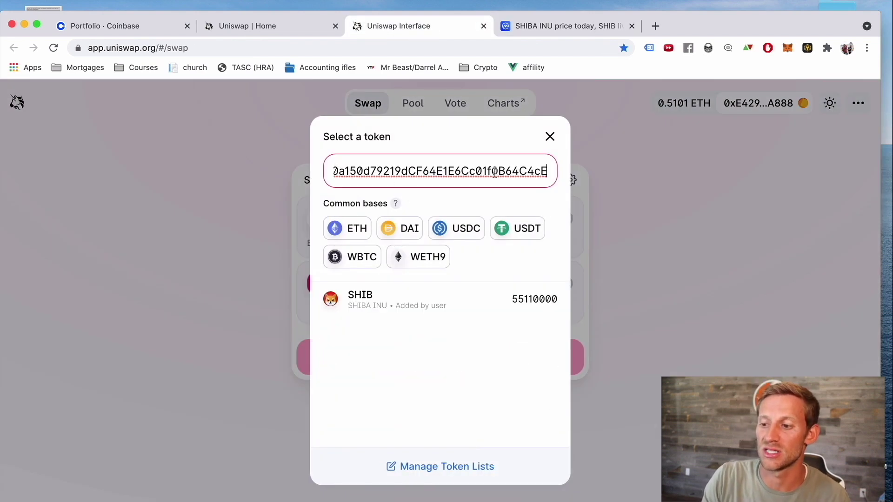
click(458, 302)
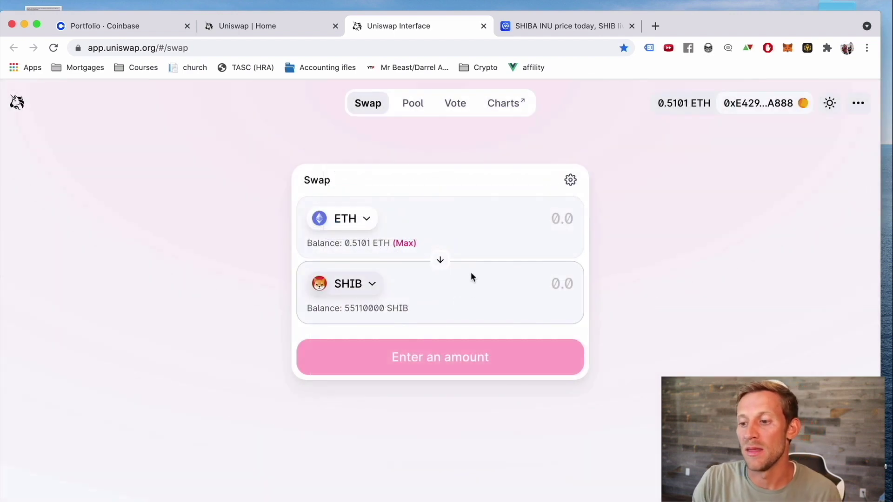
- Enter 0.02 ETH as the swap amount, quoted at 6133420 SHIB
click(552, 220)
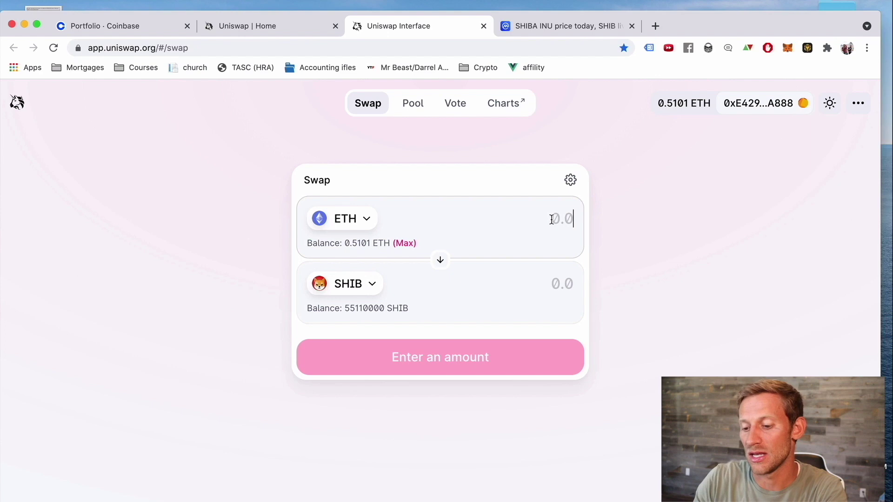
text(.)
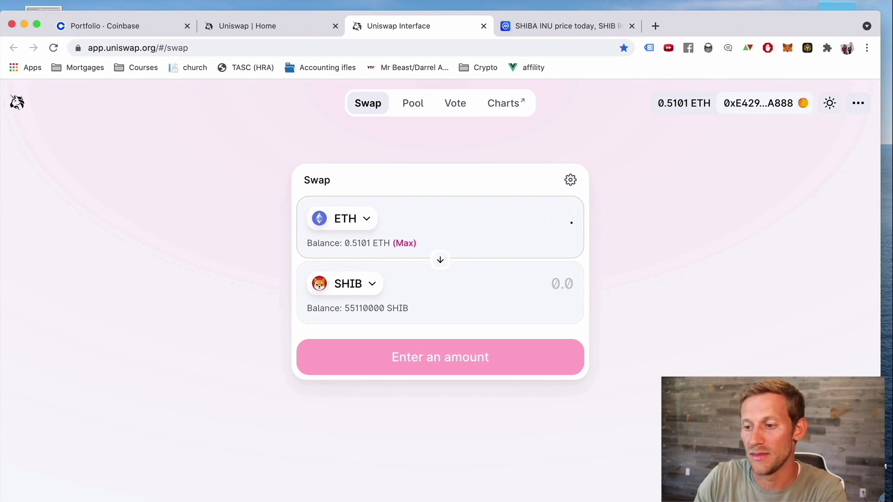
text(03)
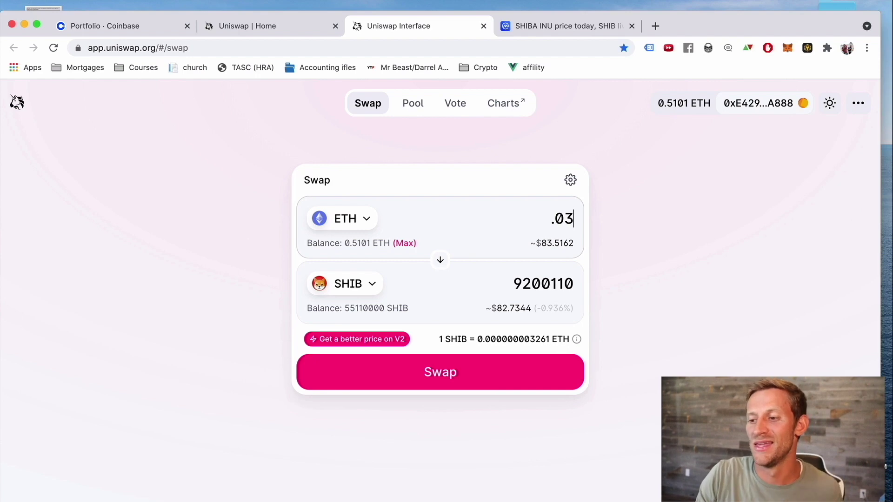
key(BackSpace)
text(2)
mouse_move(581, 339)
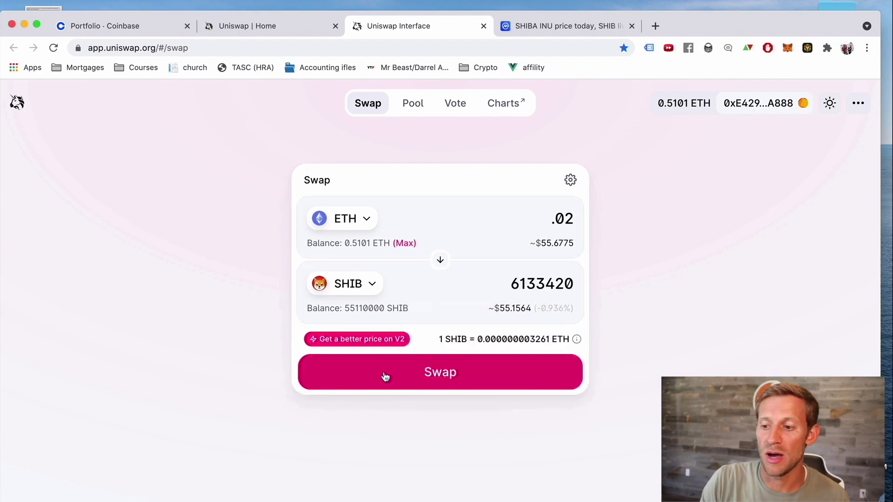
- Switch to the V2 price of 6172730 SHIB and confirm the 0.02 ETH swap
click(357, 344)
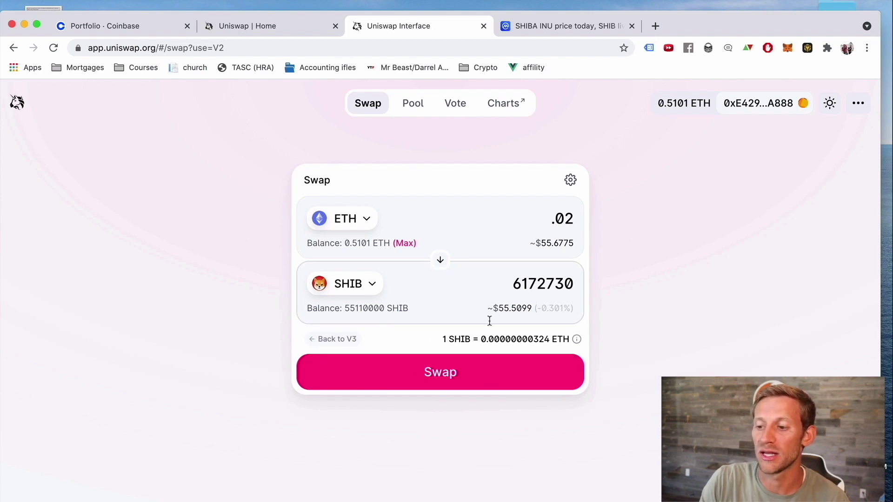
click(458, 374)
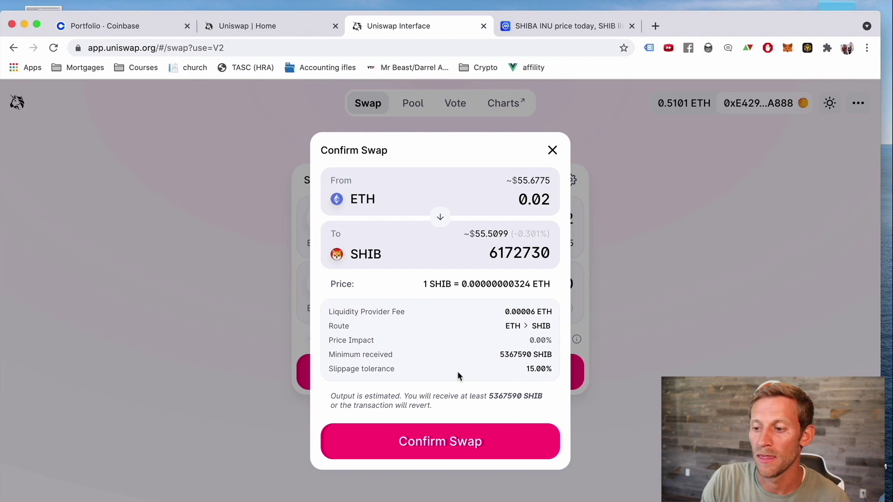
click(432, 436)
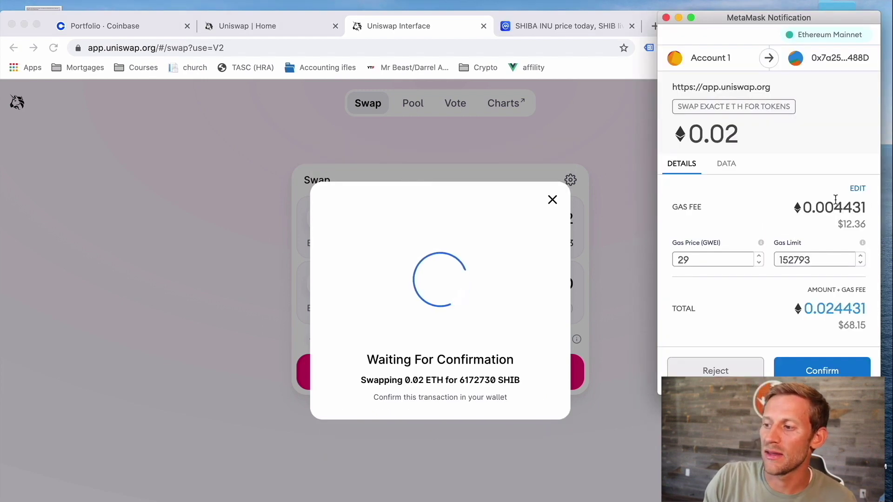
- Compare the Slow/Average/Fast gas options and keep Average at 29 GWEI (0.004431 ETH)
click(857, 188)
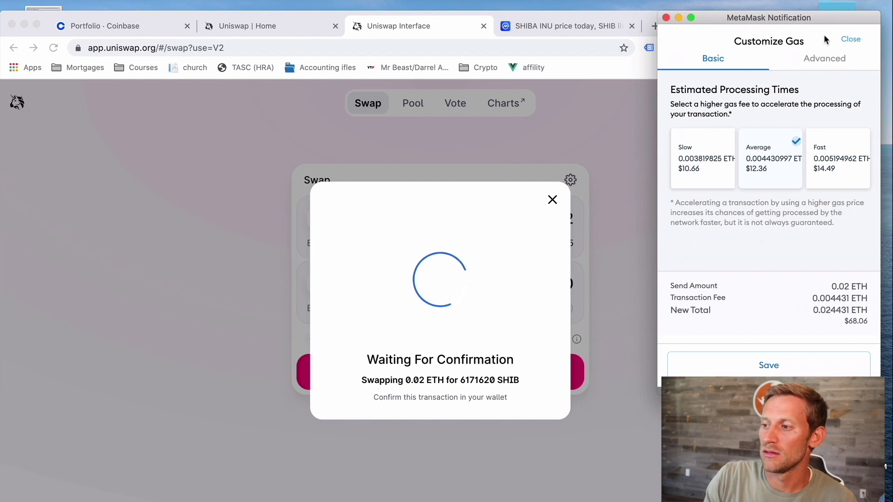
click(850, 39)
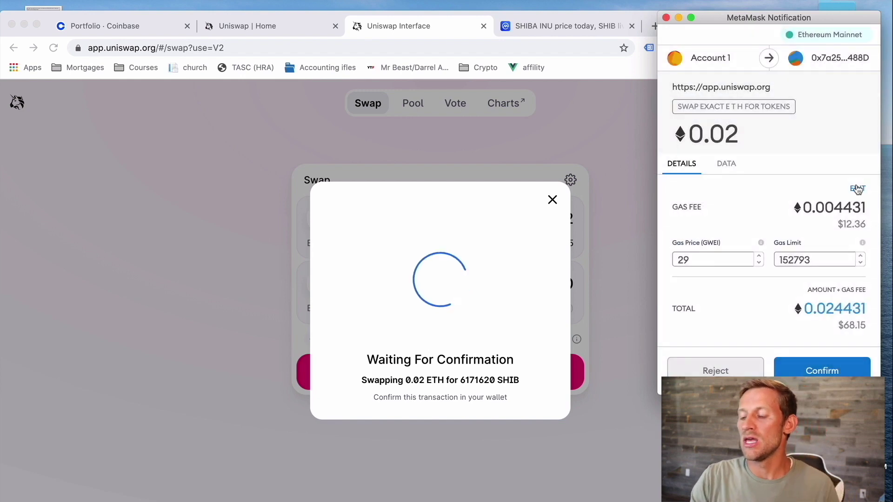
click(857, 188)
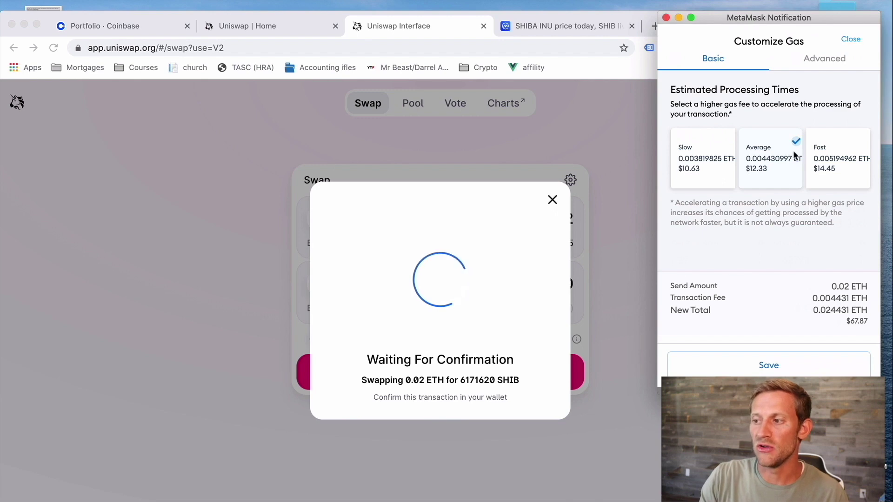
click(851, 39)
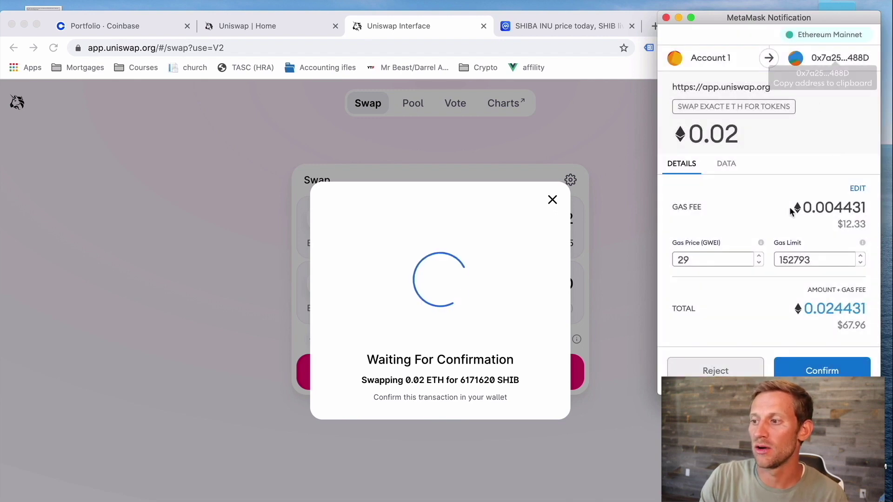
- Reject the swap request and bring up MetaMask's account list
click(665, 18)
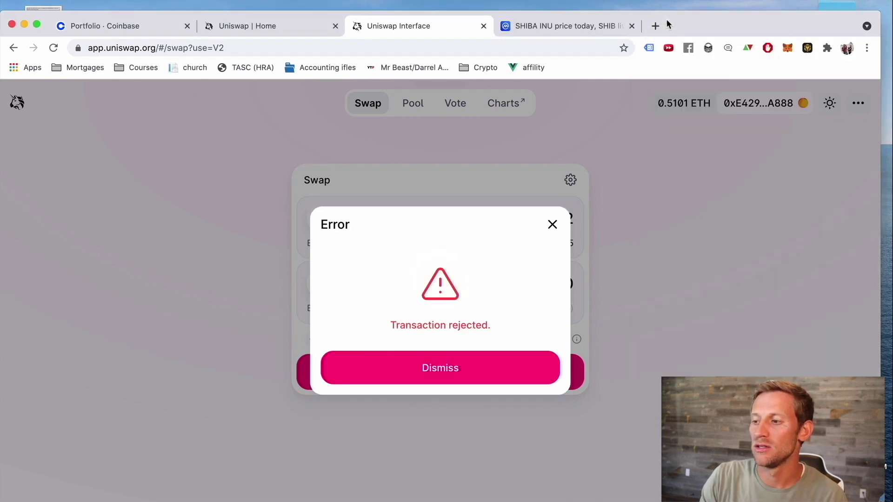
click(787, 47)
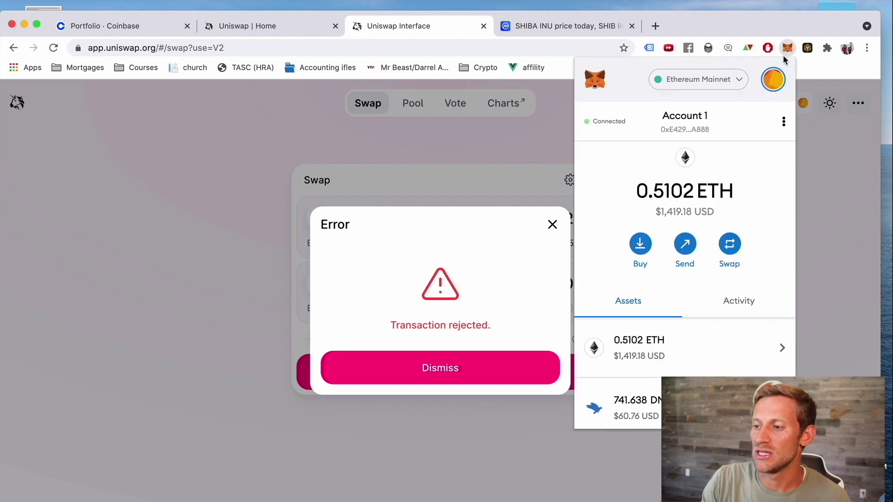
click(773, 83)
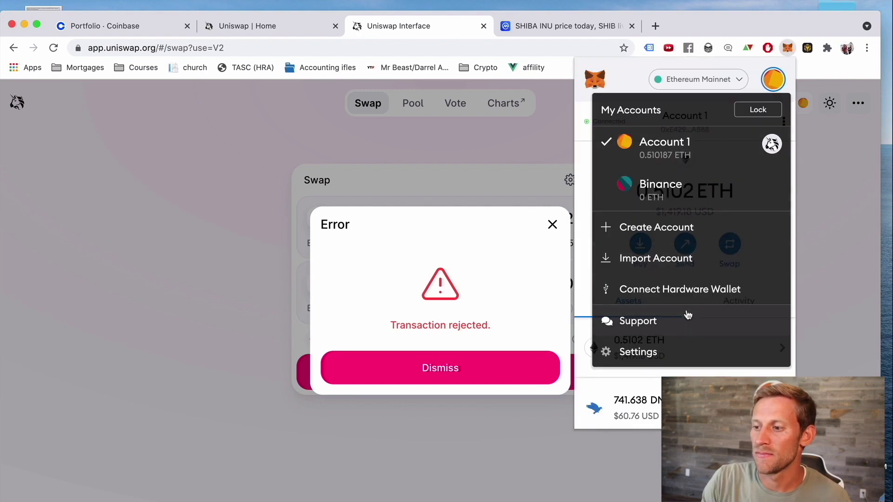
- Browse Settings > Advanced past Reset Account without changes, then close the wallet
click(674, 349)
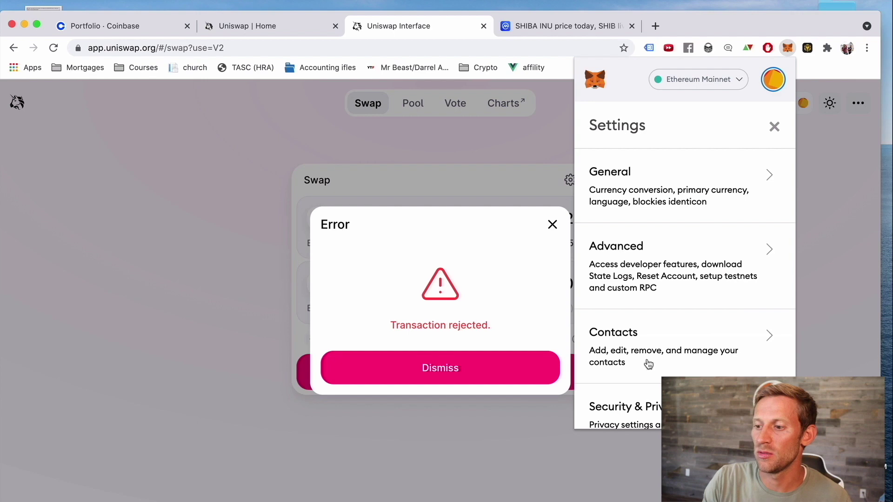
click(678, 297)
scroll(678, 297, down, 5)
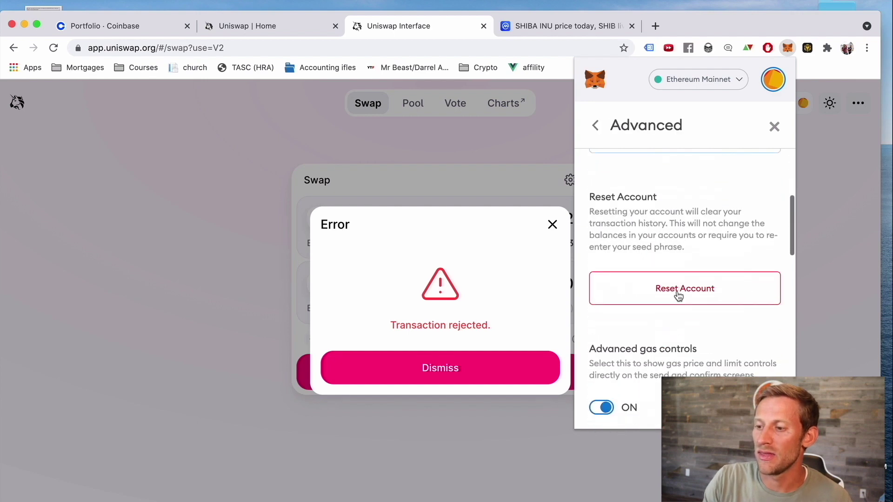
scroll(683, 291, down, 3)
scroll(699, 292, up, 2)
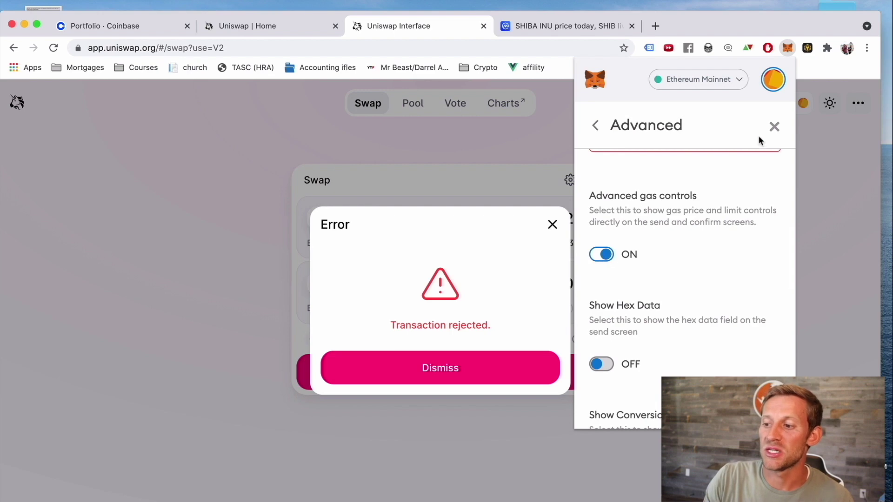
click(774, 128)
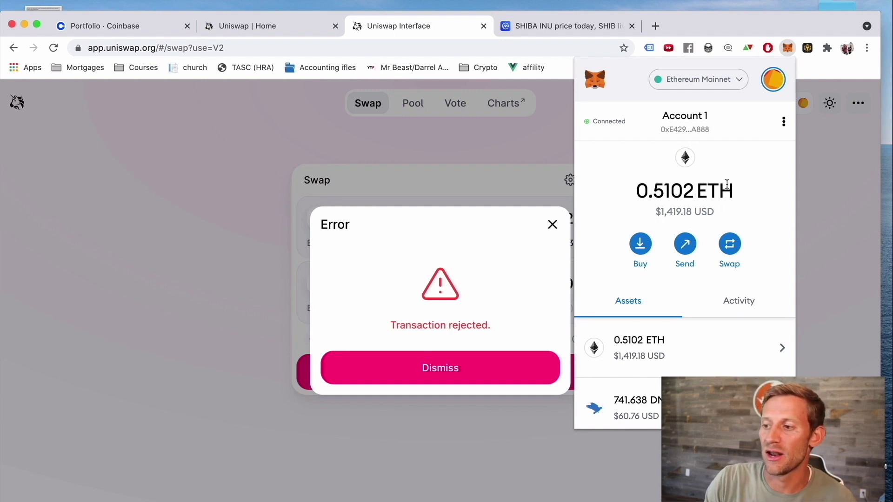
click(801, 161)
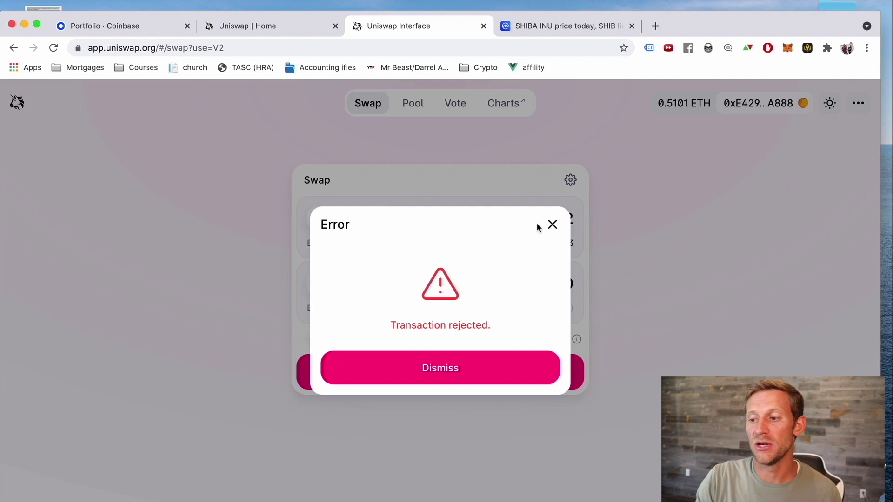
- Dismiss the Transaction rejected error and check the swap's transaction settings
click(552, 225)
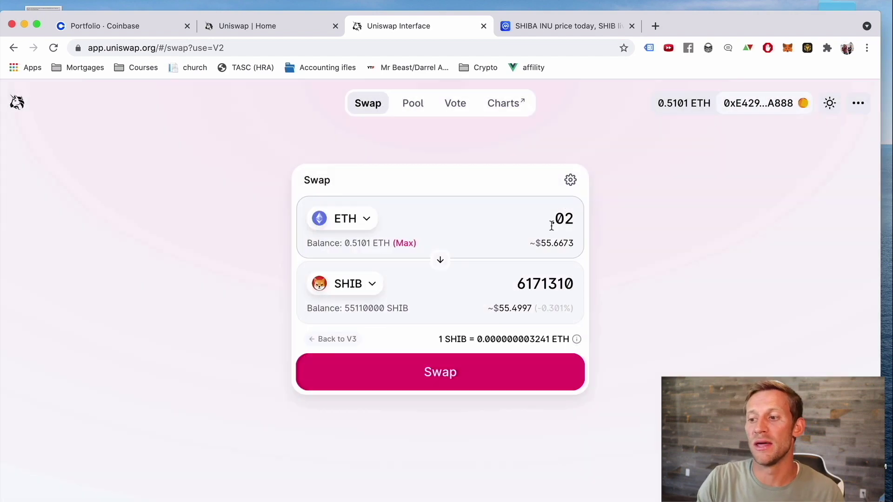
click(570, 180)
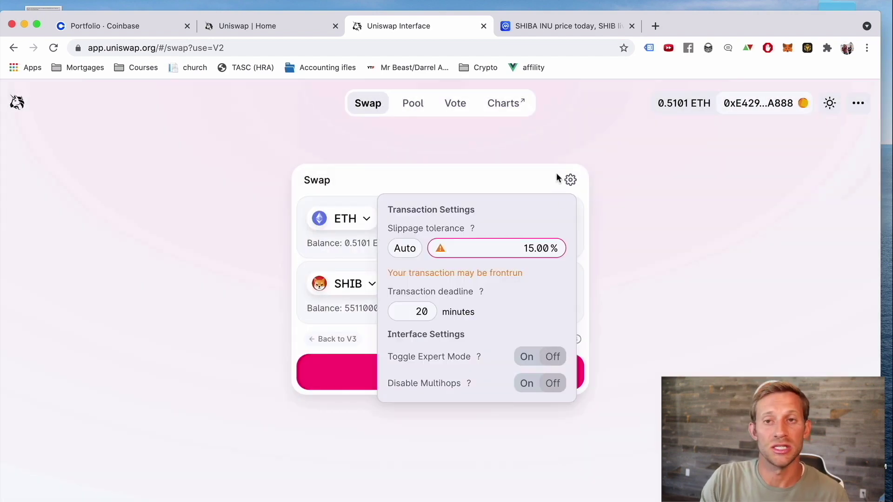
click(570, 180)
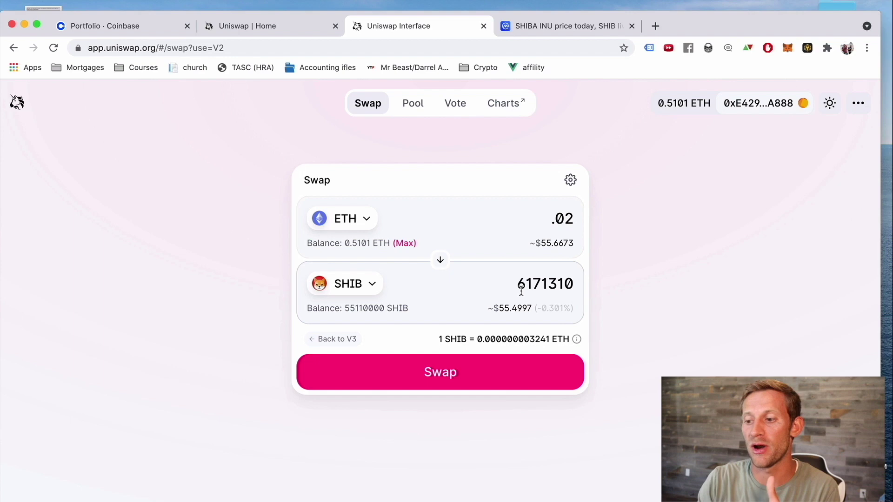
- Review the 6171290 SHIB quote and confirm the 15% slippage tolerance
drag(517, 285, 555, 286)
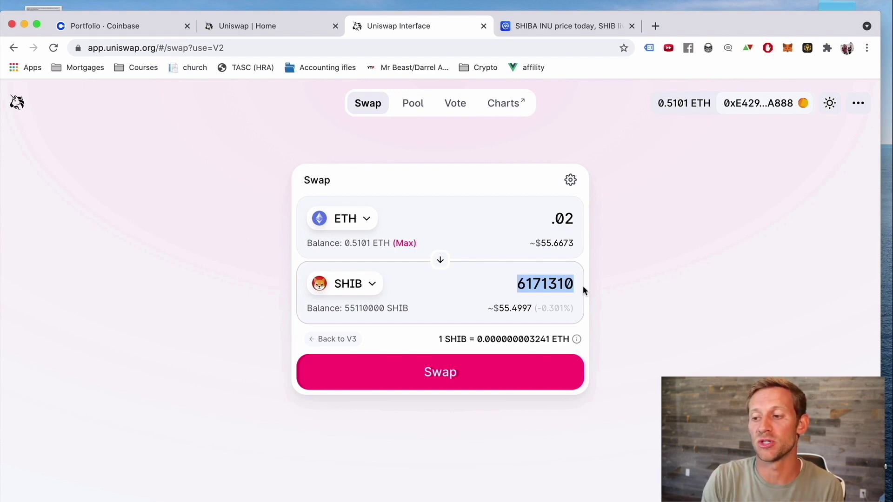
click(570, 180)
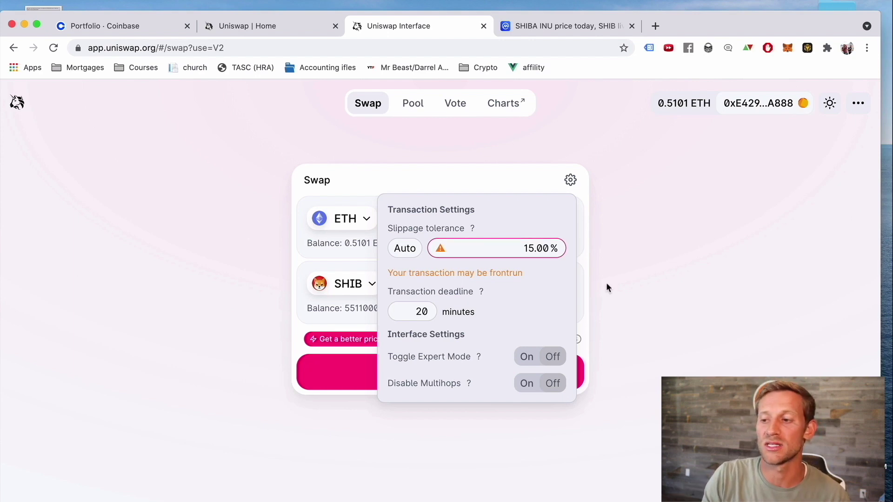
click(571, 182)
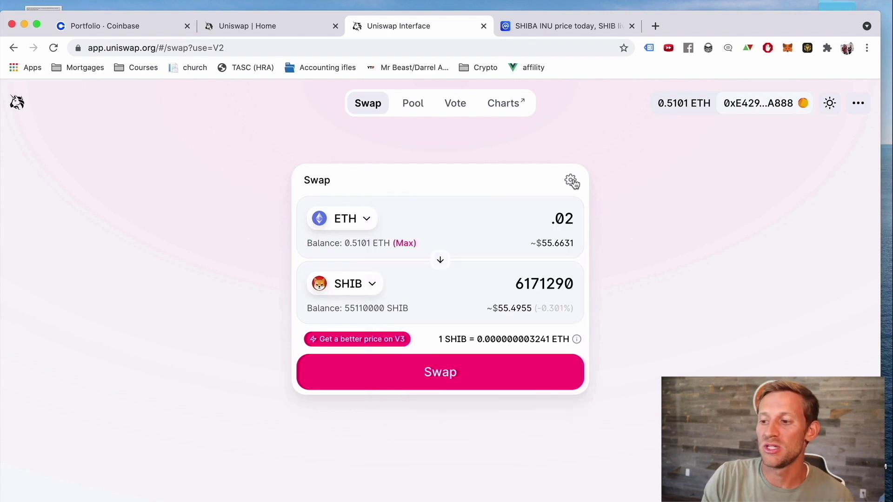
click(573, 183)
click(571, 182)
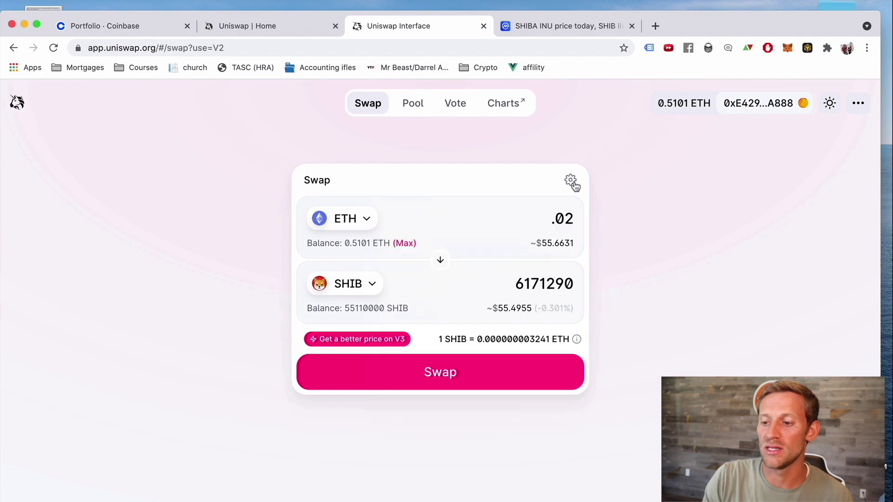
- Confirm the 0.02 ETH to 6171290 SHIB swap and approve it in MetaMask with Average gas
click(449, 378)
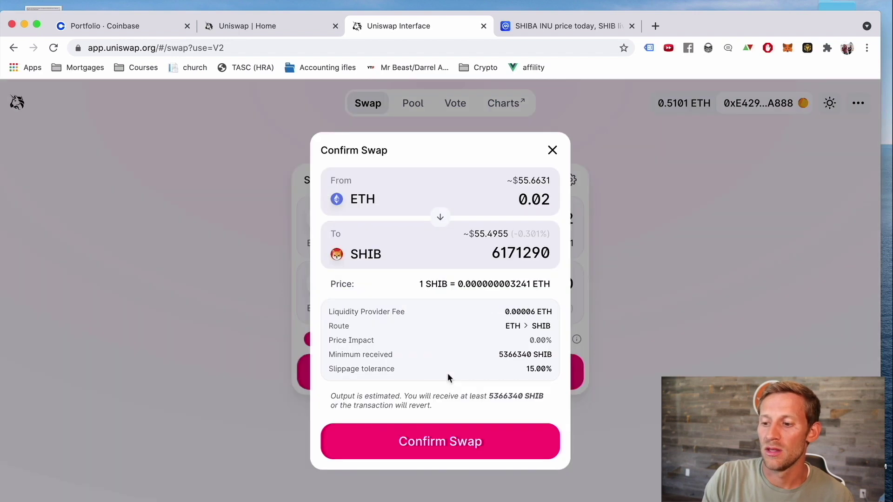
click(462, 440)
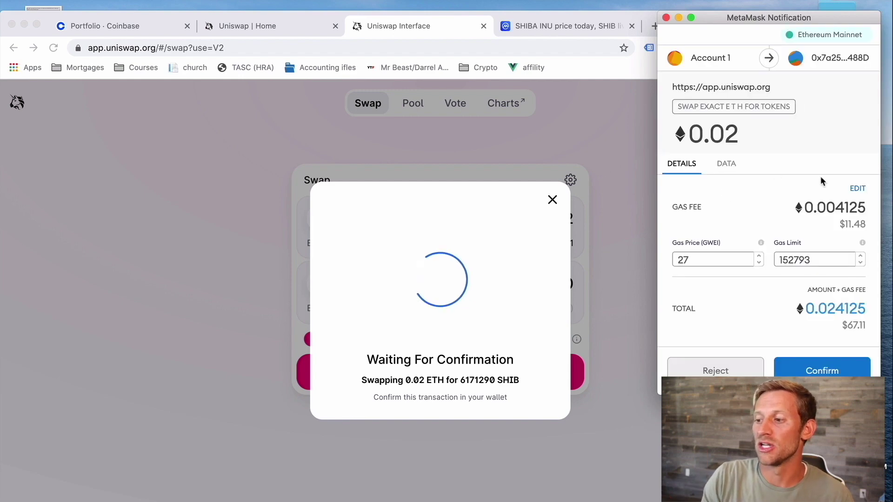
click(857, 189)
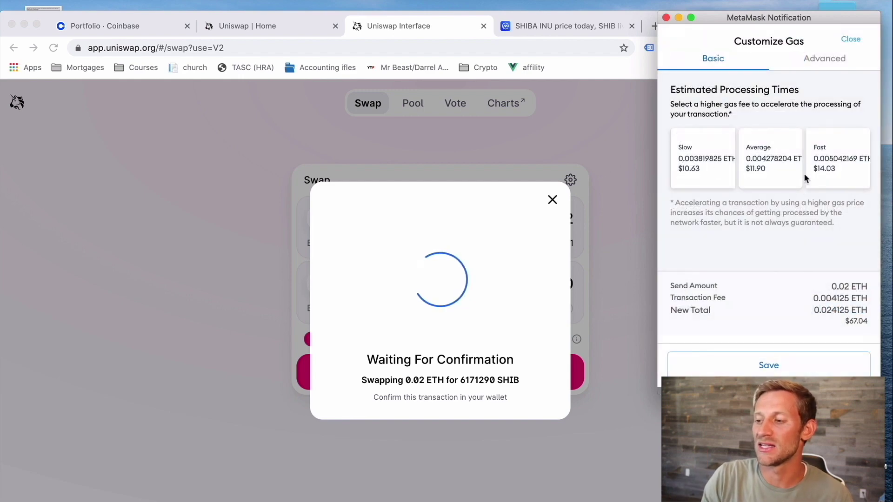
click(759, 169)
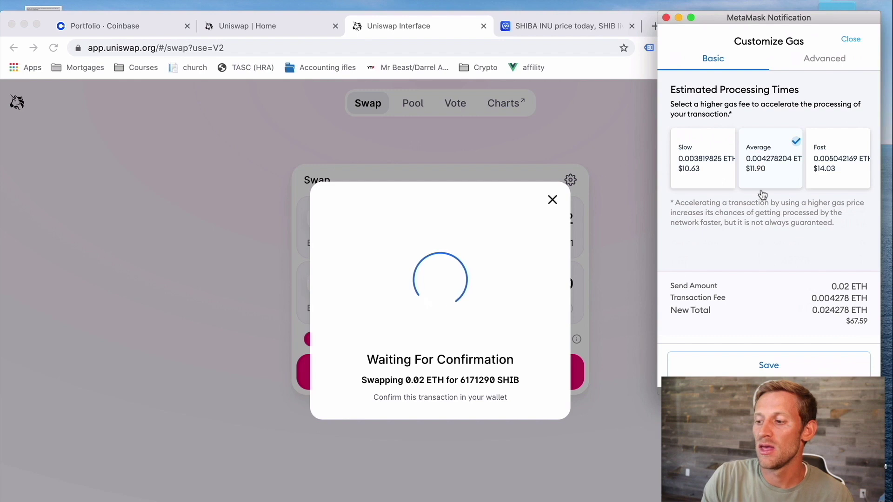
click(760, 364)
click(811, 372)
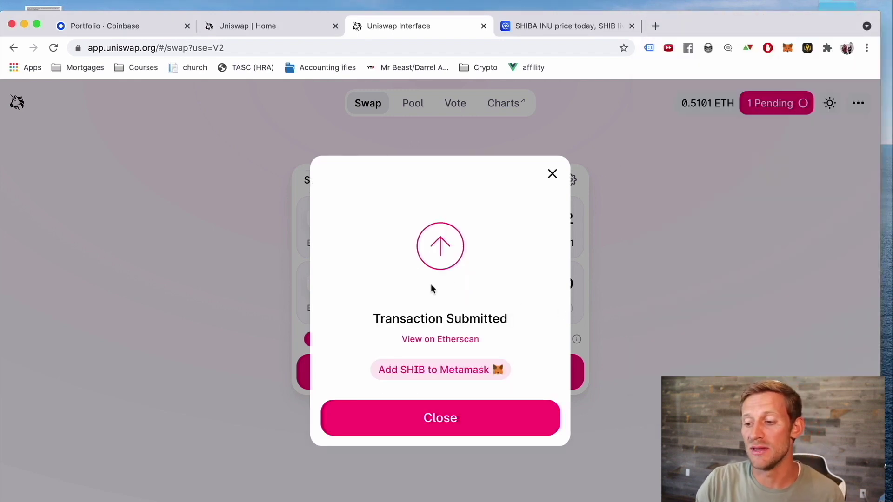
- Open the swap's Etherscan transaction in a new tab showing Pending, then request adding SHIB from Uniswap
right_click(441, 339)
click(454, 343)
click(551, 32)
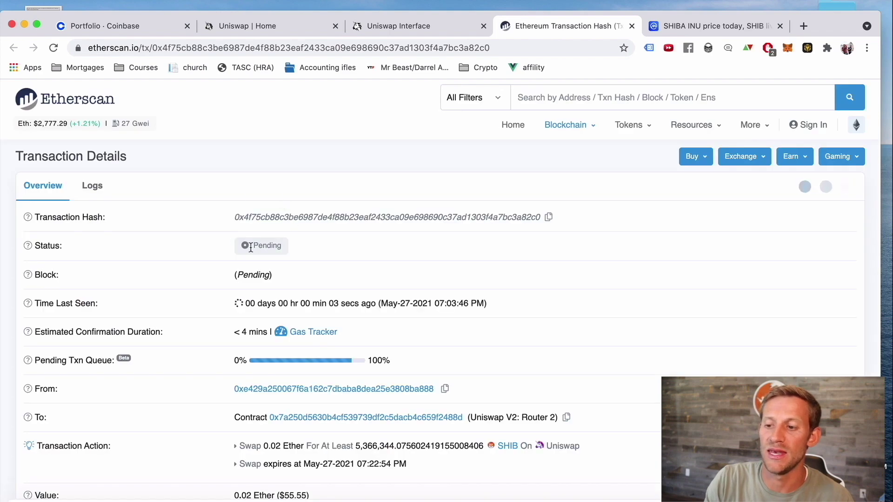
click(418, 29)
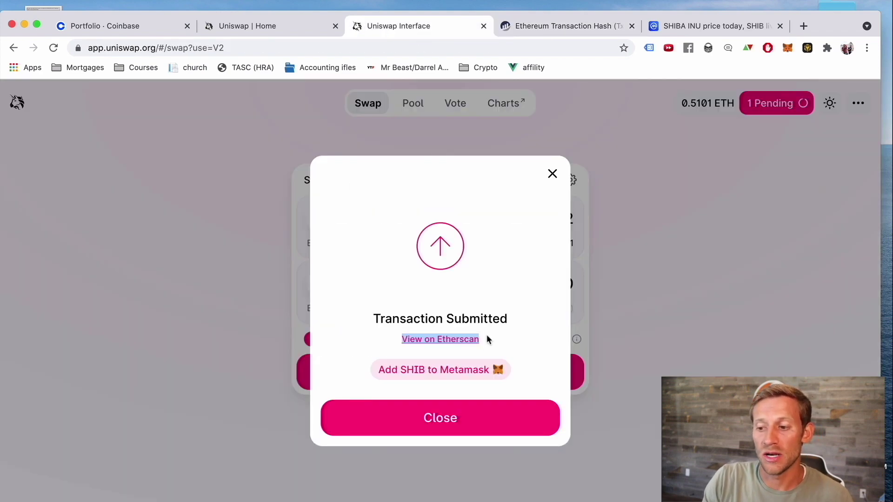
click(441, 377)
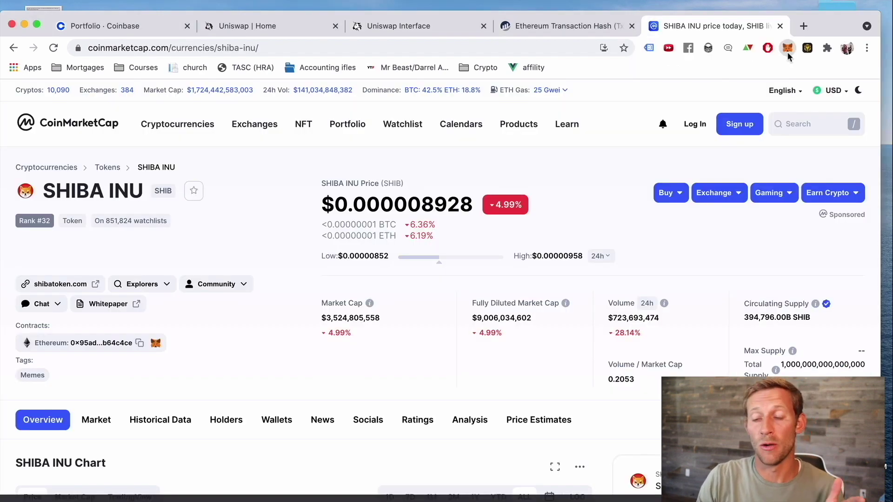
- Open the MetaMask wallet, showing 0.5102 ETH, over CoinMarketCap's Shiba Inu page
click(787, 48)
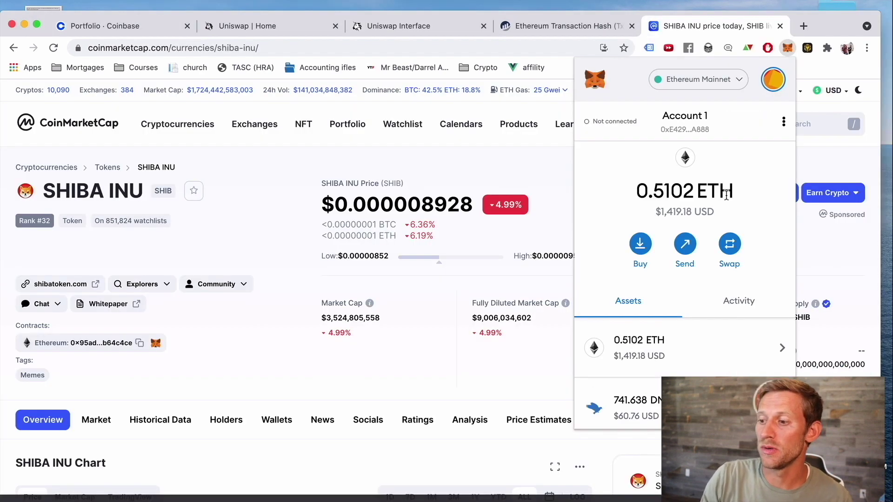
- Scroll MetaMask's Assets list to confirm the SHIB holding, then return to the Etherscan transaction
scroll(697, 279, down, 3)
scroll(698, 279, up, 3)
click(793, 43)
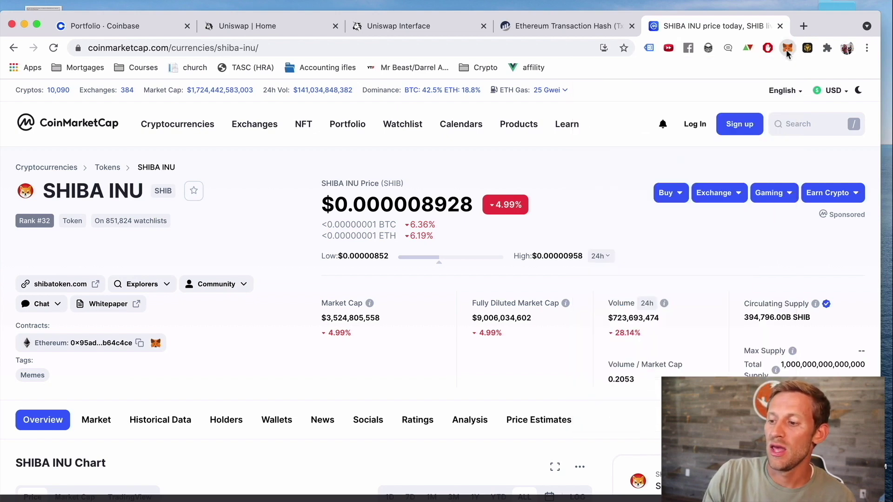
click(786, 51)
scroll(681, 262, down, 5)
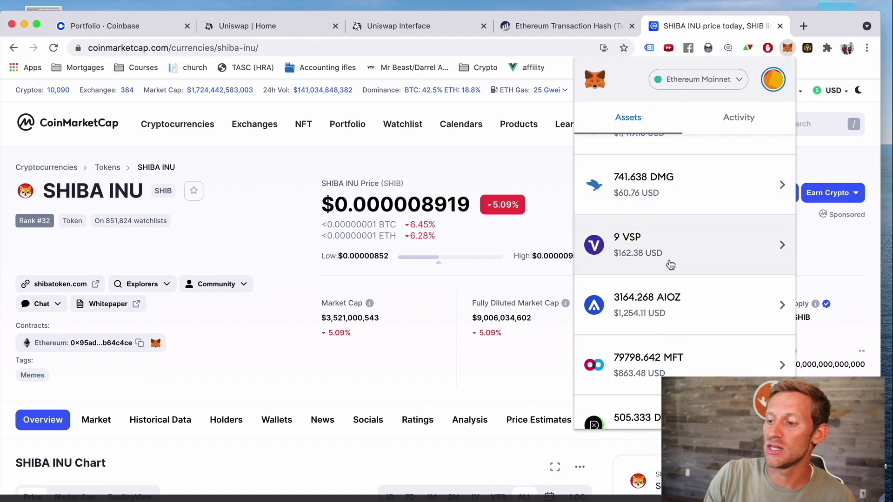
scroll(669, 264, down, 10)
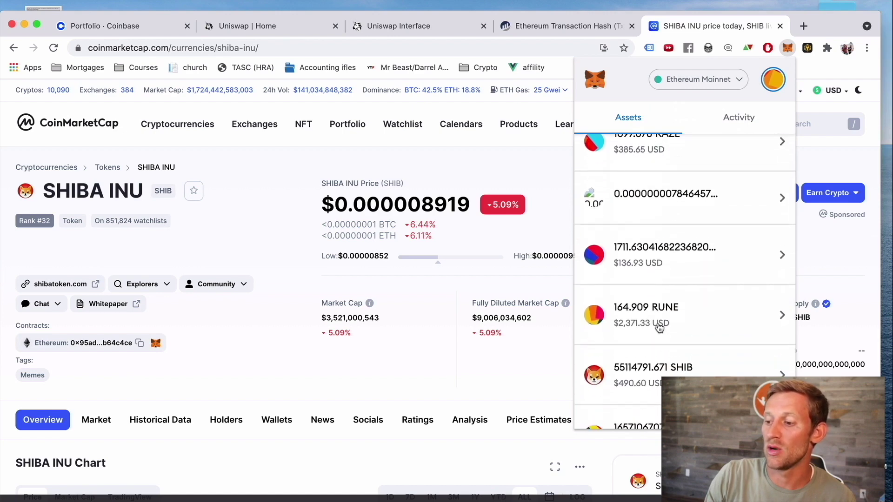
scroll(660, 327, down, 5)
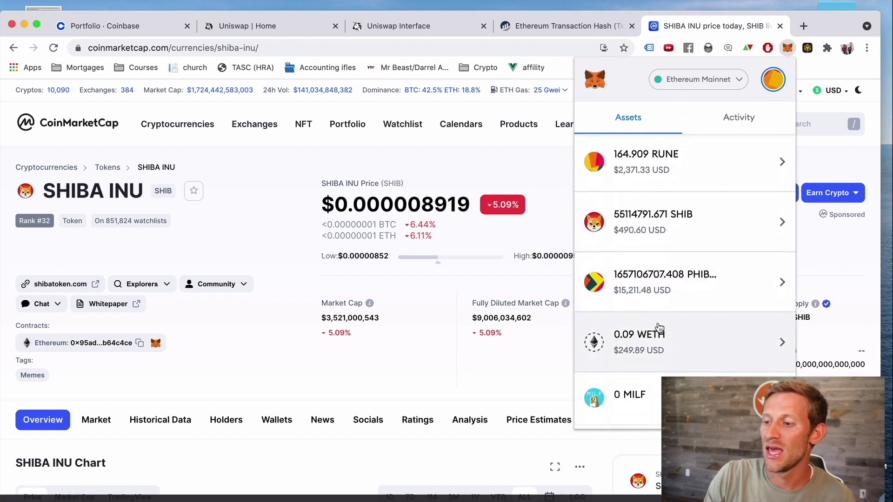
scroll(659, 321, up, 3)
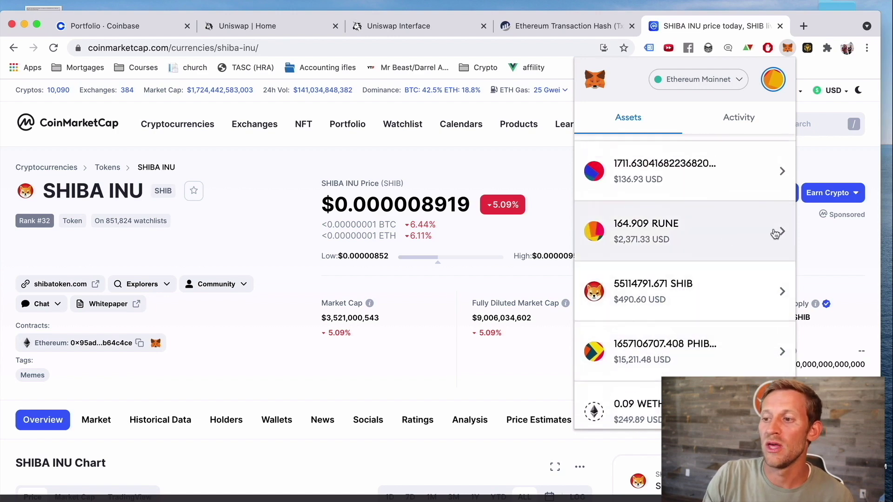
click(810, 246)
click(572, 26)
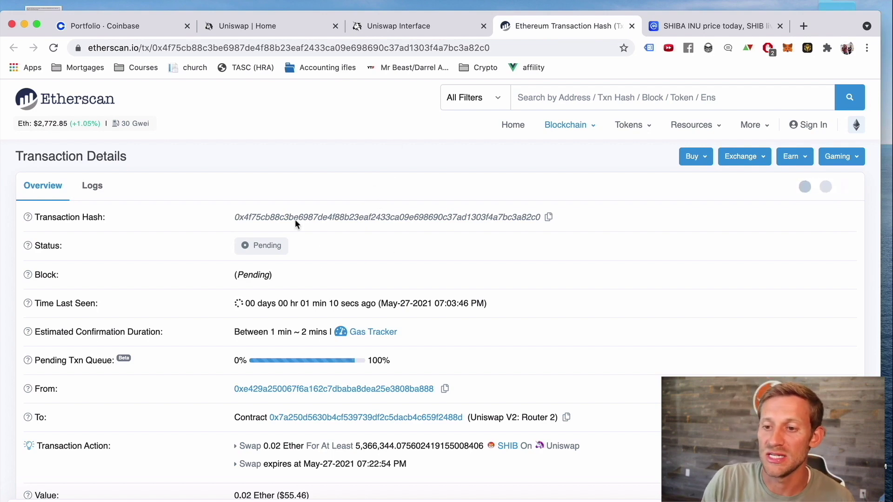
- Reload the Etherscan page; the 0.02 ETH to SHIB swap stays Pending with no block yet
click(55, 49)
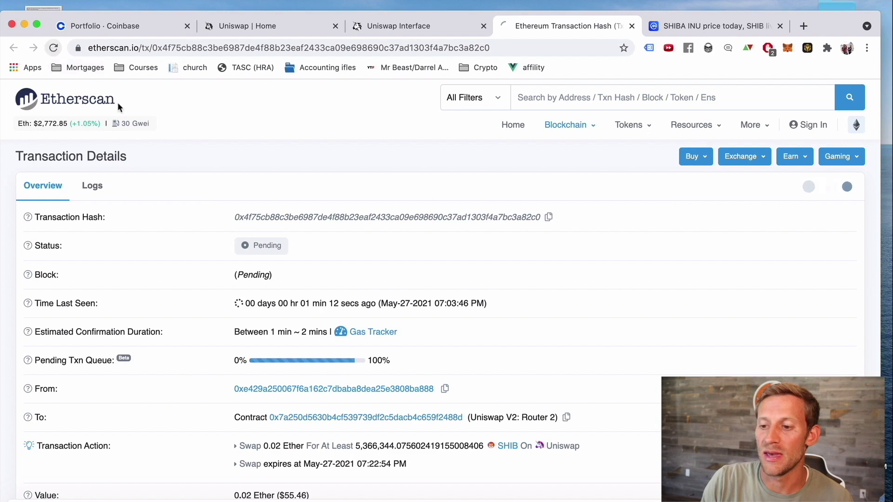